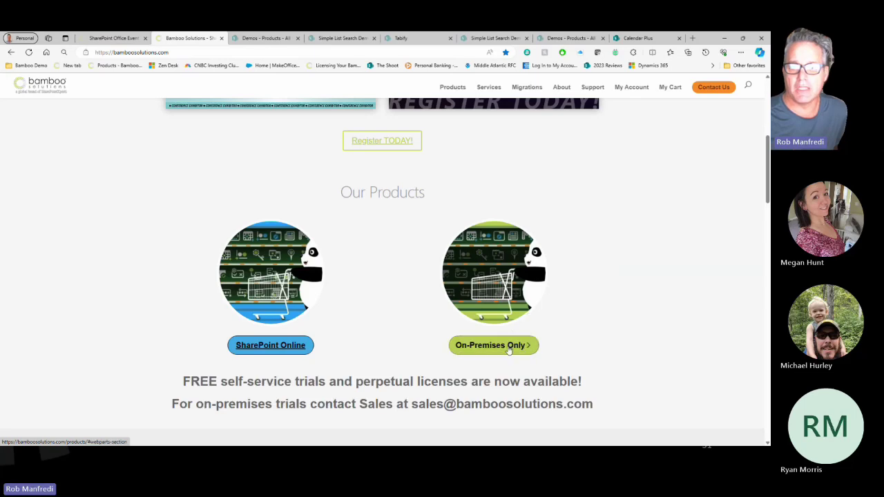
scroll(610, 296, down, 6)
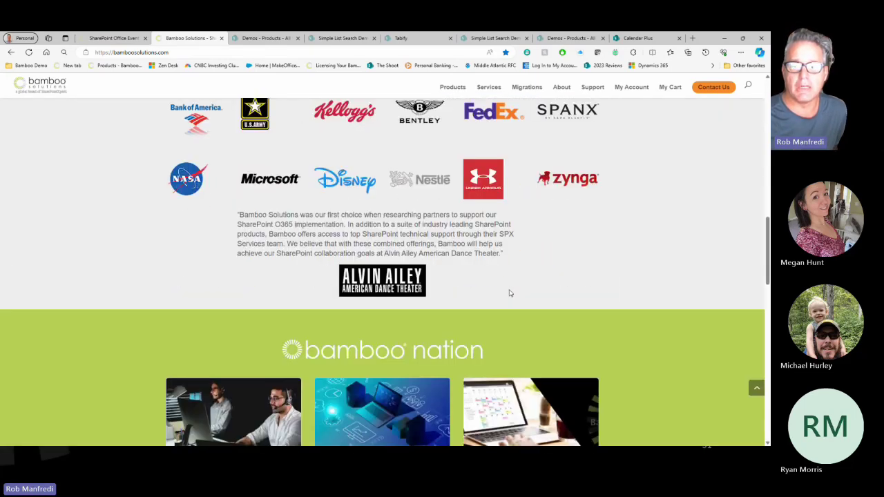
scroll(509, 294, down, 3)
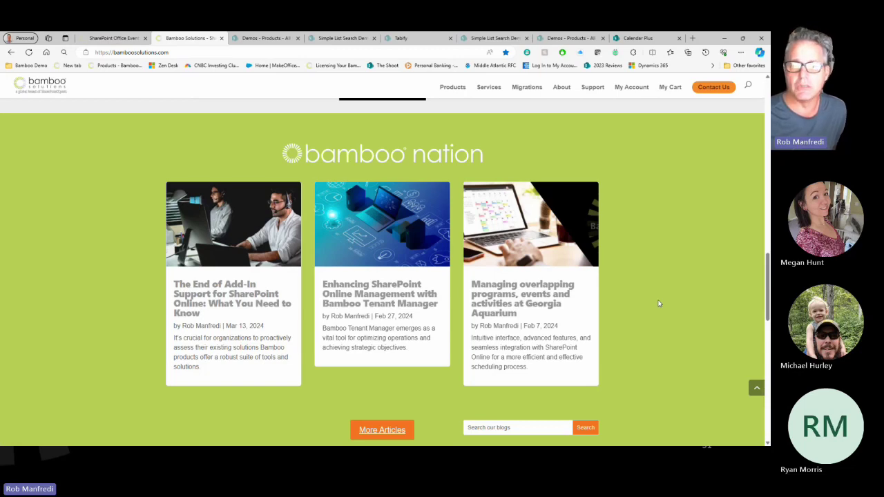
scroll(659, 304, up, 8)
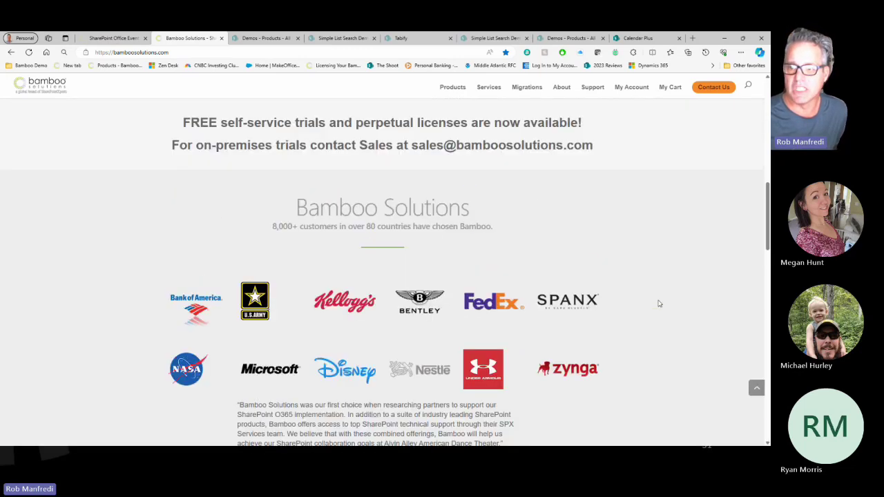
scroll(658, 304, up, 6)
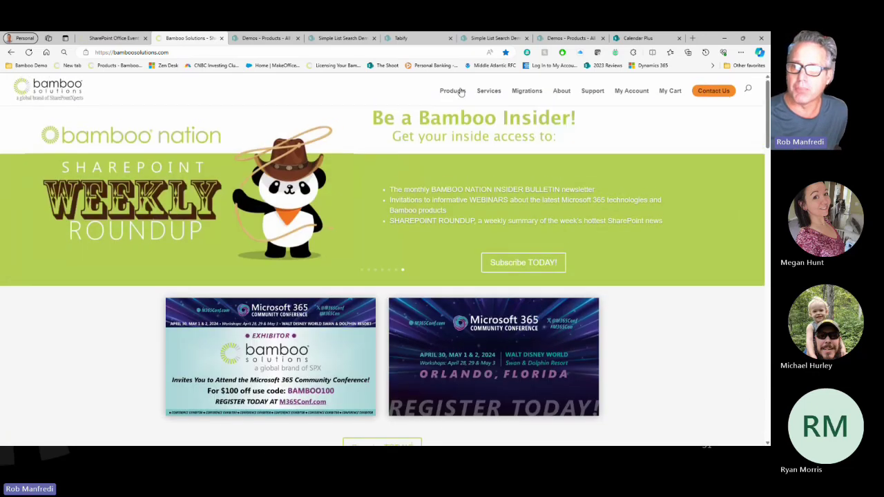
Open the Tabify page from Top SharePoint Online Products in the Products menu.
mouse_move(455, 92)
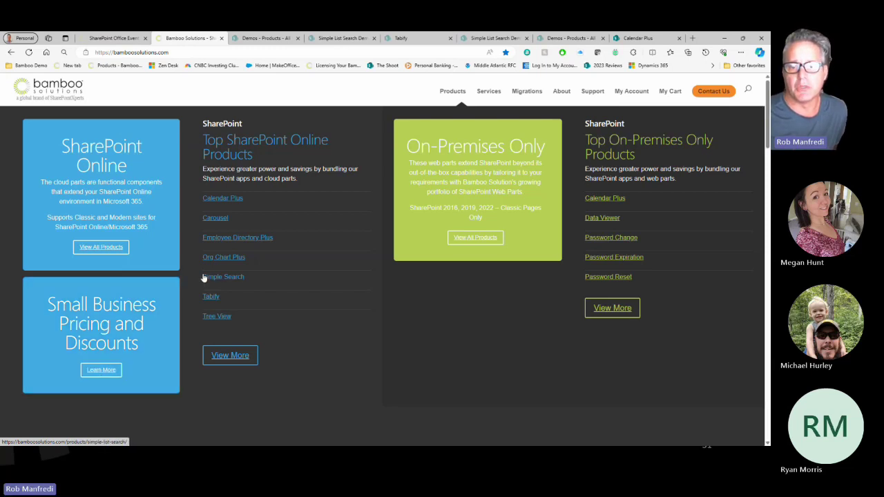
click(212, 299)
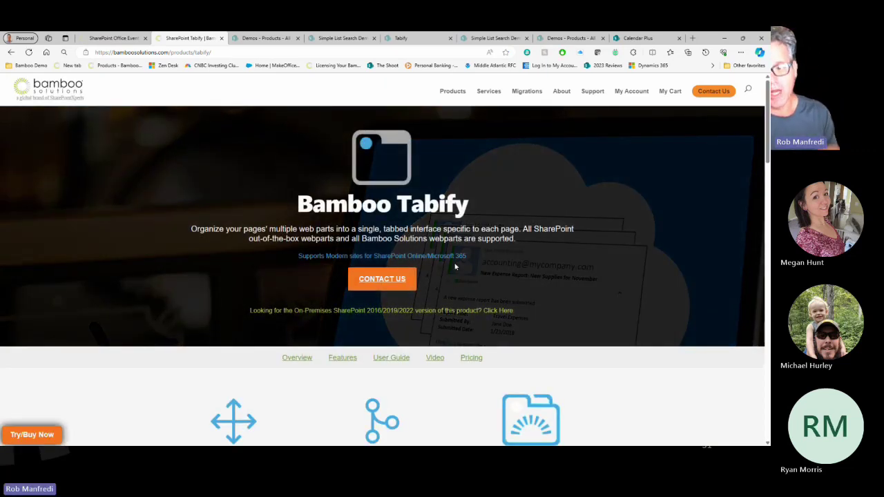
Scroll past Tabify's key features to the video banner and bring up the Try/Buy Now dialog.
scroll(455, 250, down, 1)
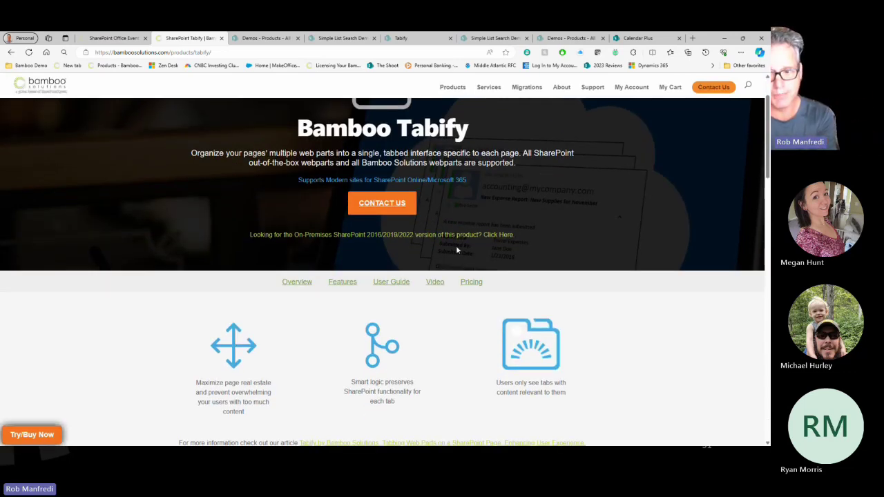
scroll(456, 250, down, 2)
scroll(456, 250, down, 3)
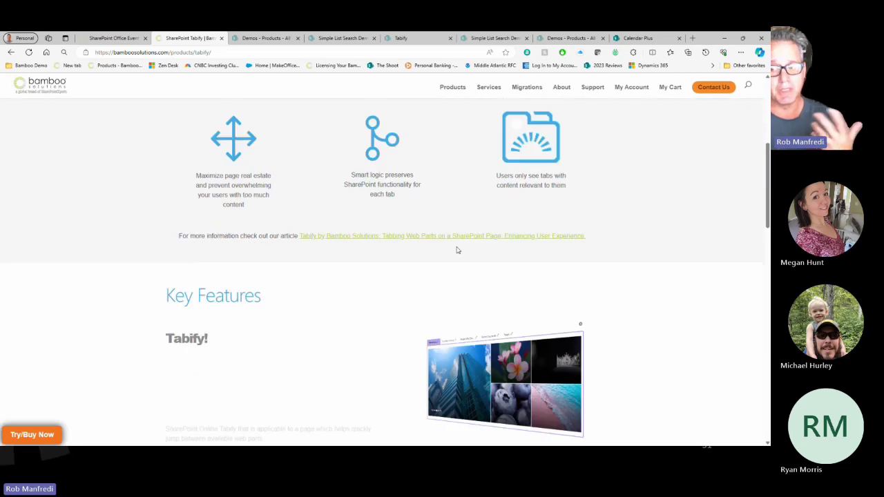
scroll(456, 250, down, 2)
scroll(455, 250, down, 2)
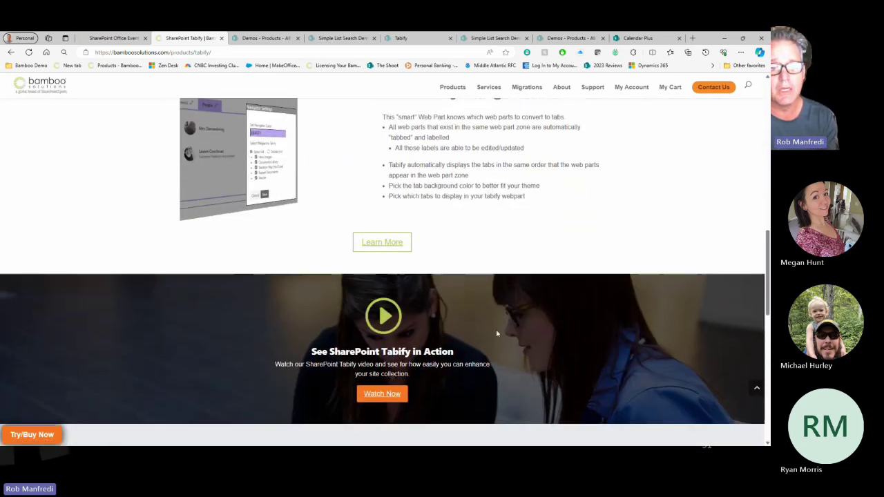
scroll(276, 356, down, 1)
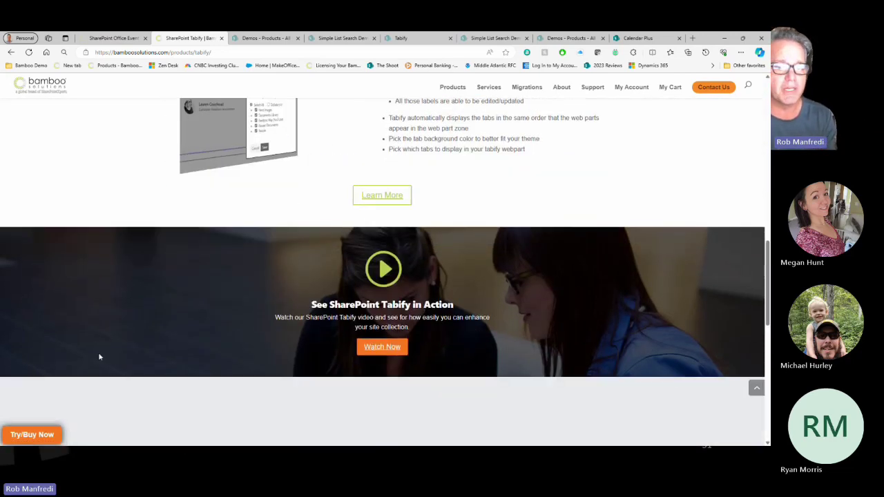
click(26, 435)
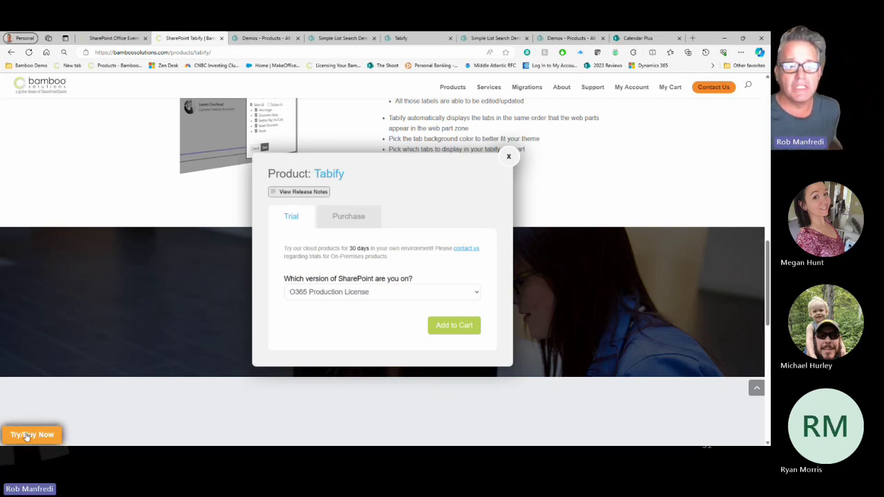
click(349, 218)
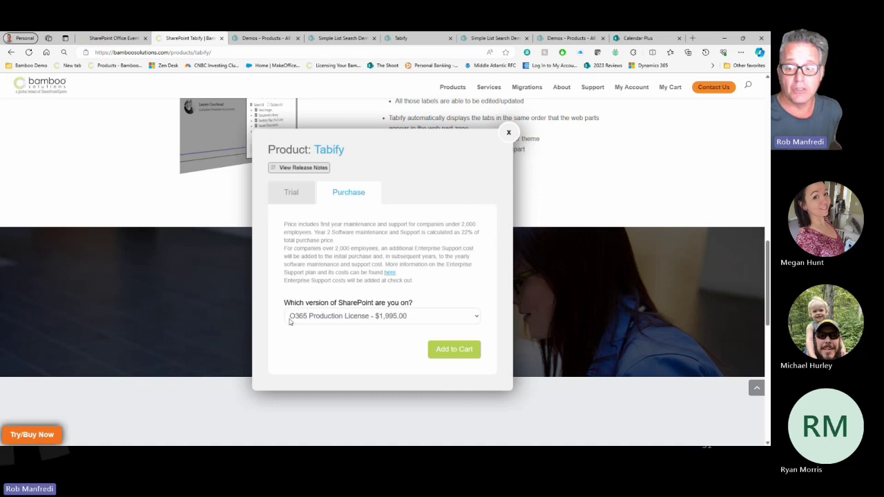
click(401, 317)
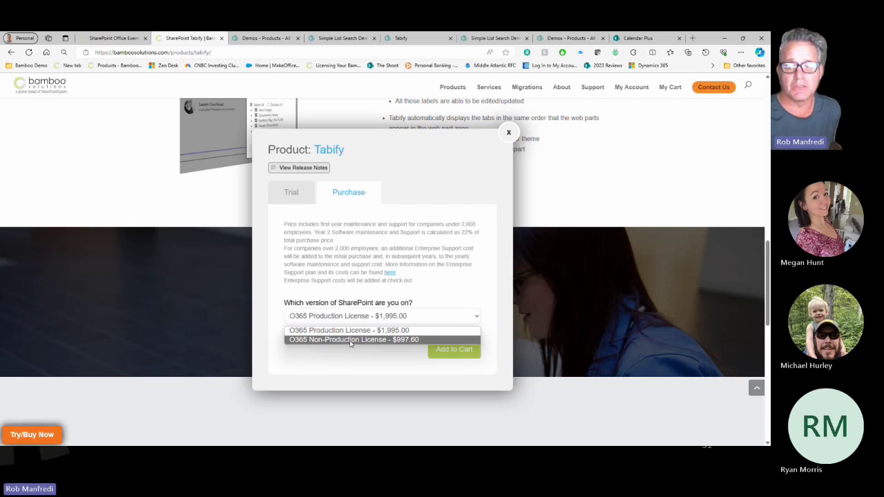
click(359, 330)
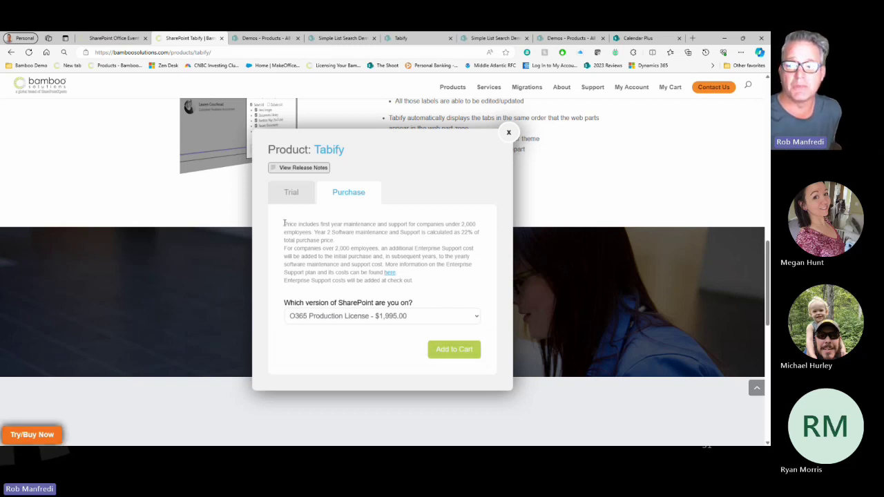
click(290, 201)
click(321, 290)
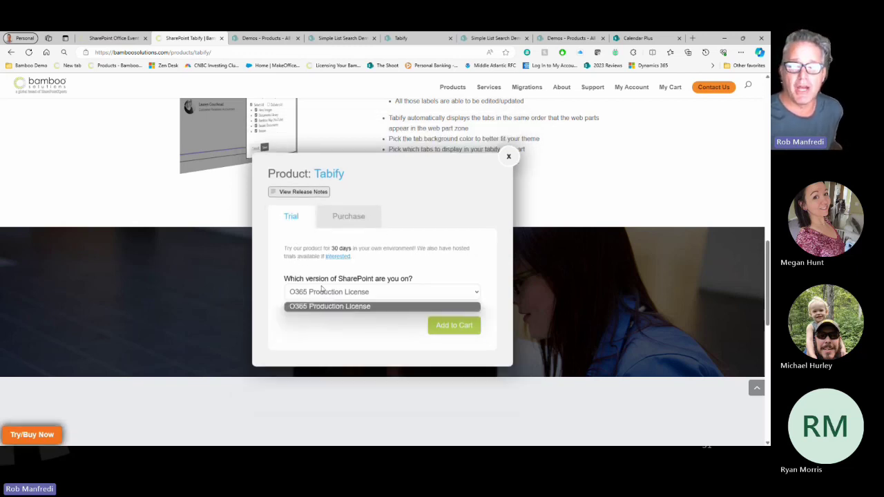
click(333, 304)
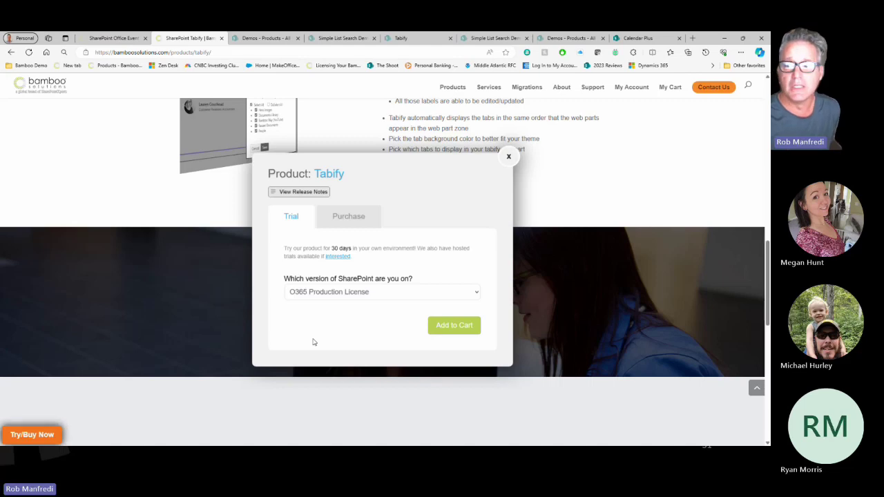
click(508, 158)
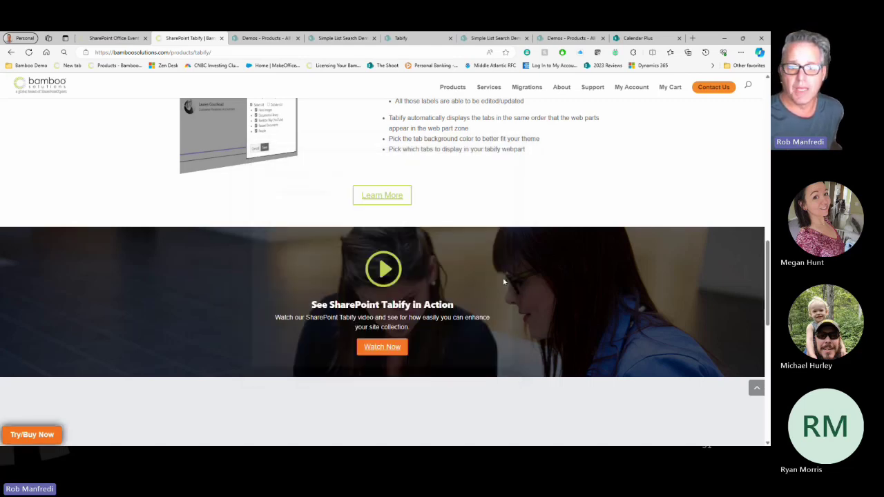
Highlight the $1995 Office 365 price, then restore the browser window and switch to the Tabify demo tab.
scroll(468, 315, down, 5)
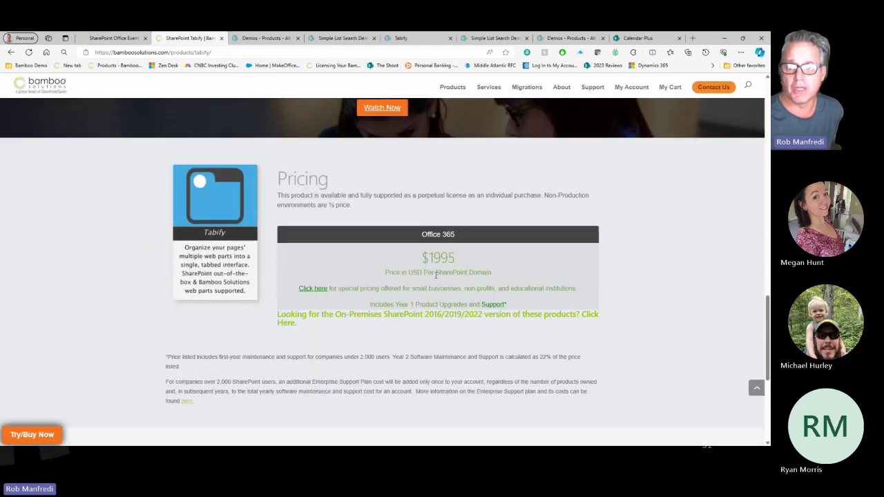
double_click(439, 257)
click(499, 276)
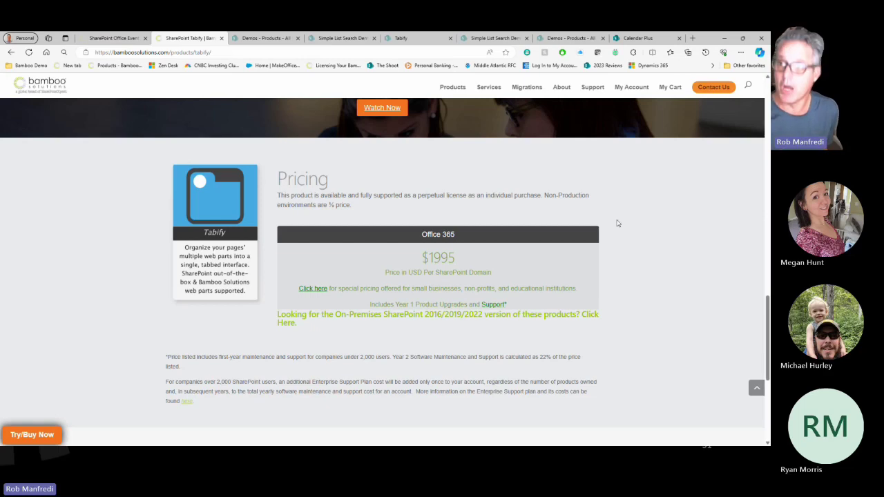
drag(702, 39, 638, 67)
click(393, 64)
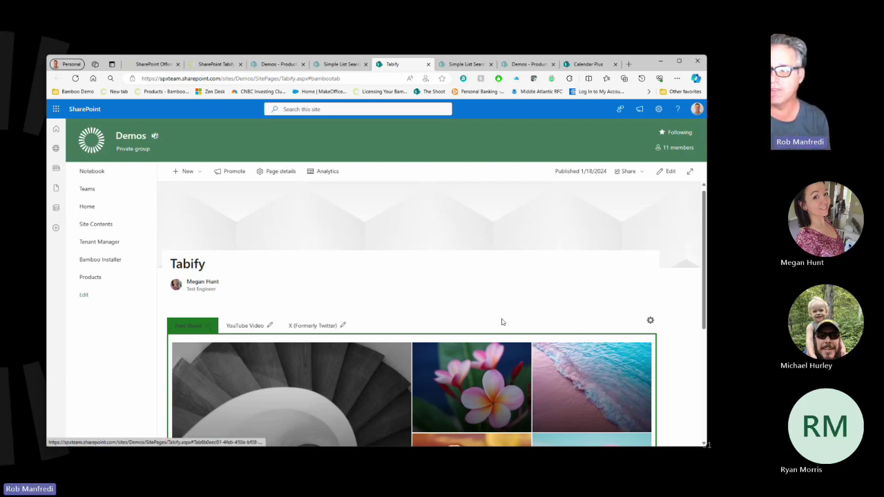
Scroll down the Tabify demo page and show the YouTube Video tab's content.
scroll(488, 251, down, 1)
scroll(484, 248, down, 1)
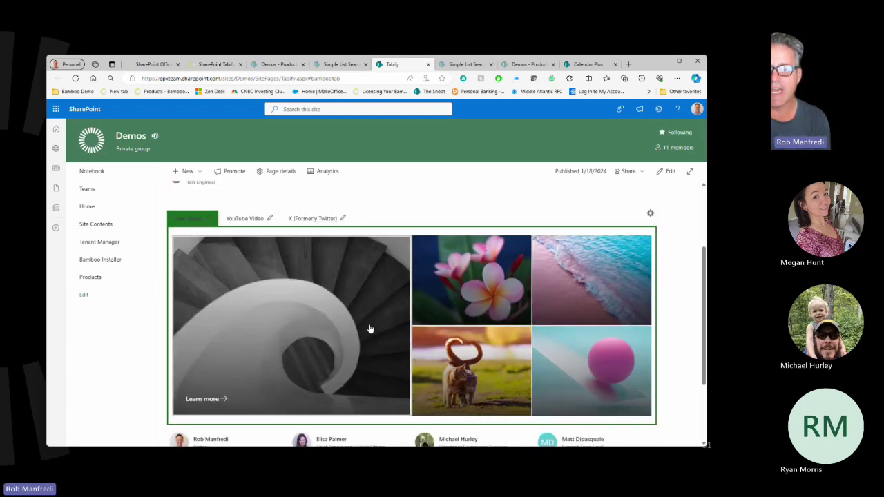
scroll(368, 329, down, 1)
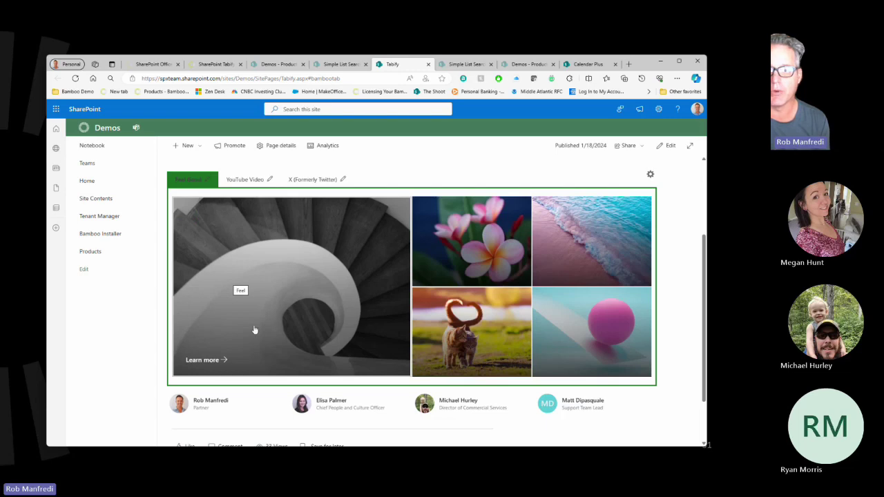
click(238, 180)
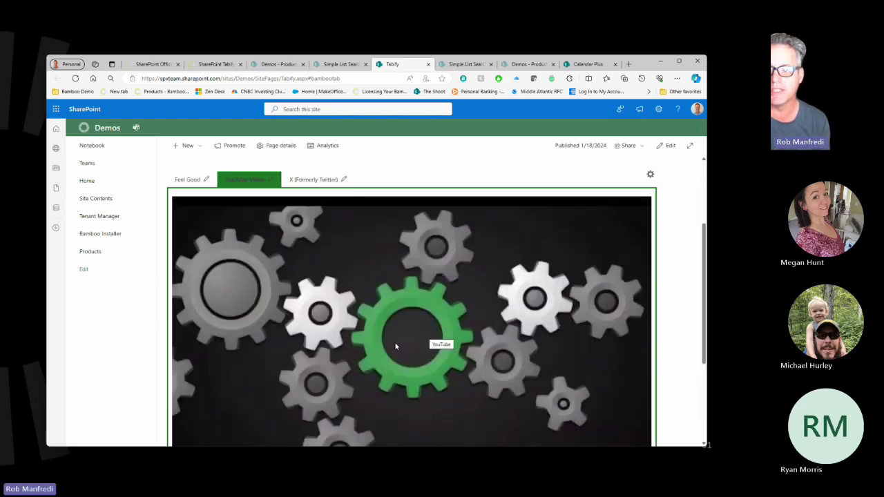
Show the X (Formerly Twitter) feed, scroll down to Comments, then back up.
click(312, 181)
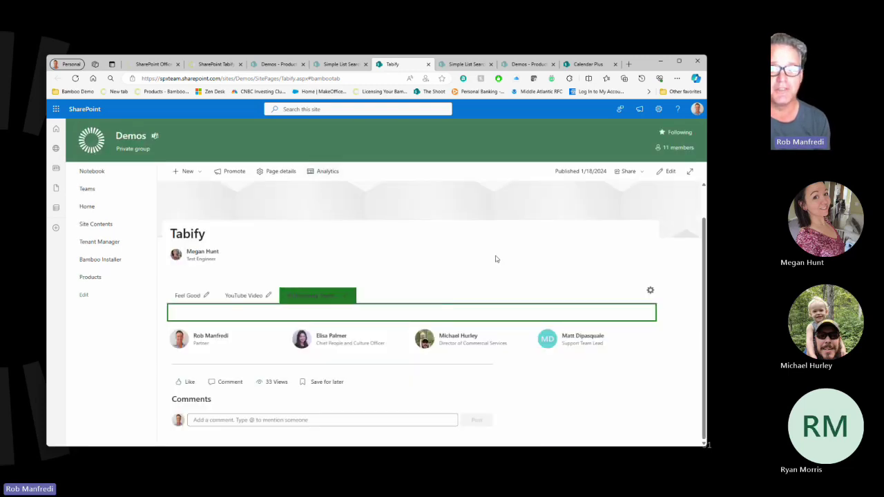
scroll(497, 259, down, 2)
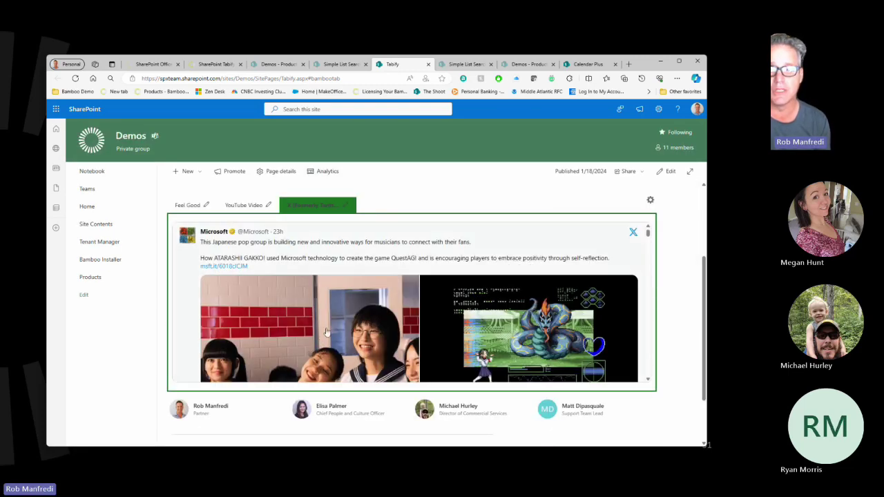
scroll(327, 332, down, 3)
scroll(686, 328, down, 2)
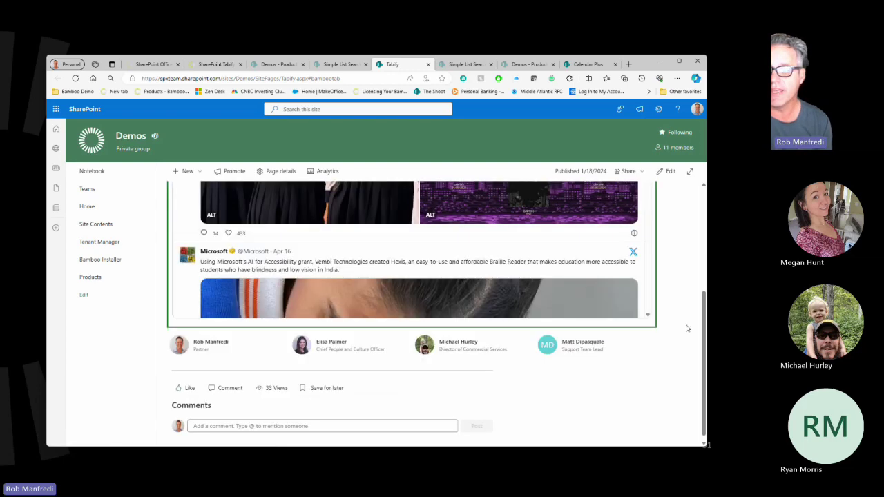
scroll(686, 329, down, 1)
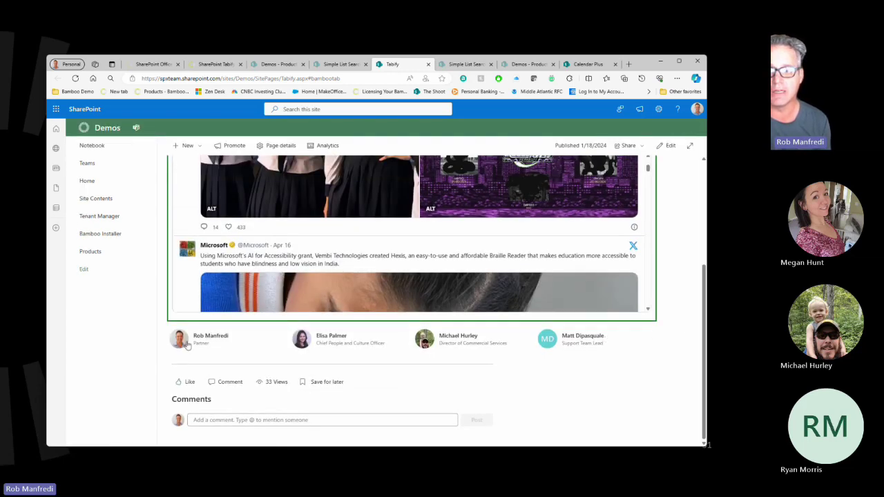
scroll(679, 332, up, 5)
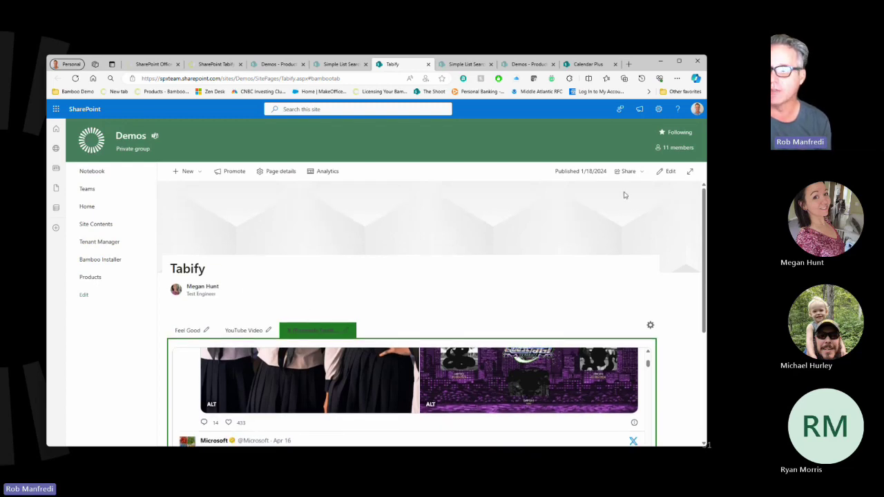
Put the Tabify page into edit mode and open the web part picker at the bottom section divider.
click(663, 172)
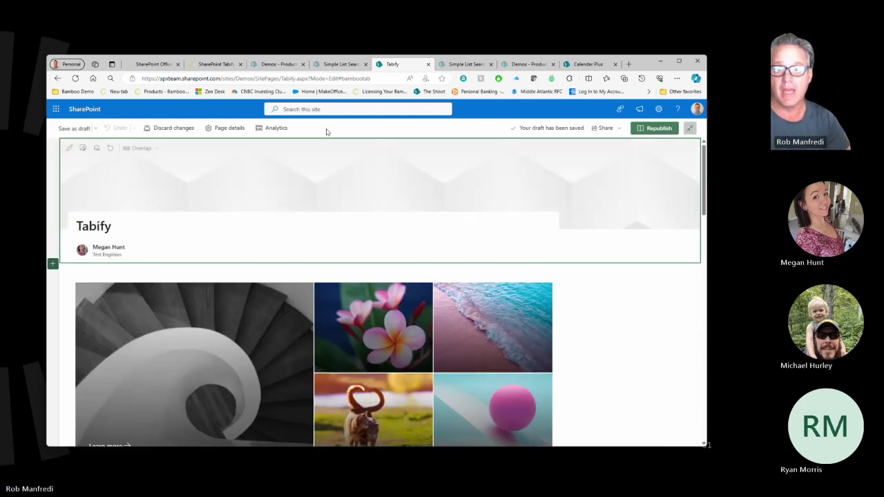
scroll(625, 302, down, 3)
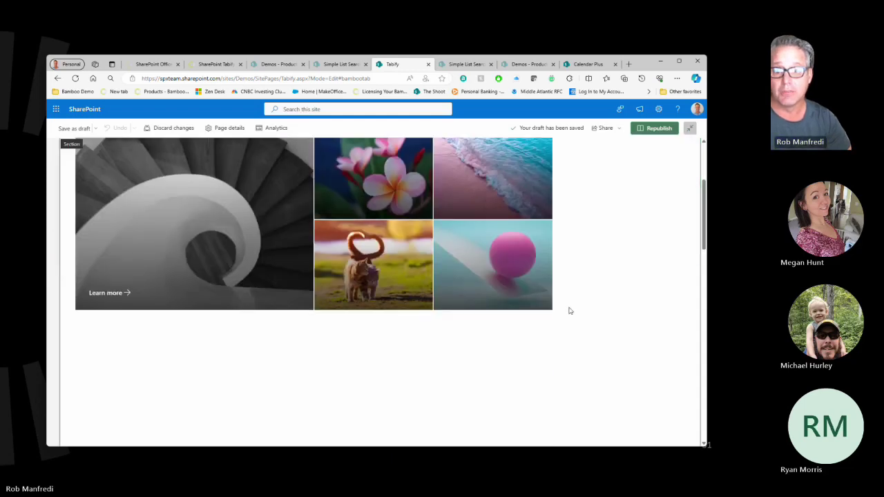
scroll(569, 311, down, 10)
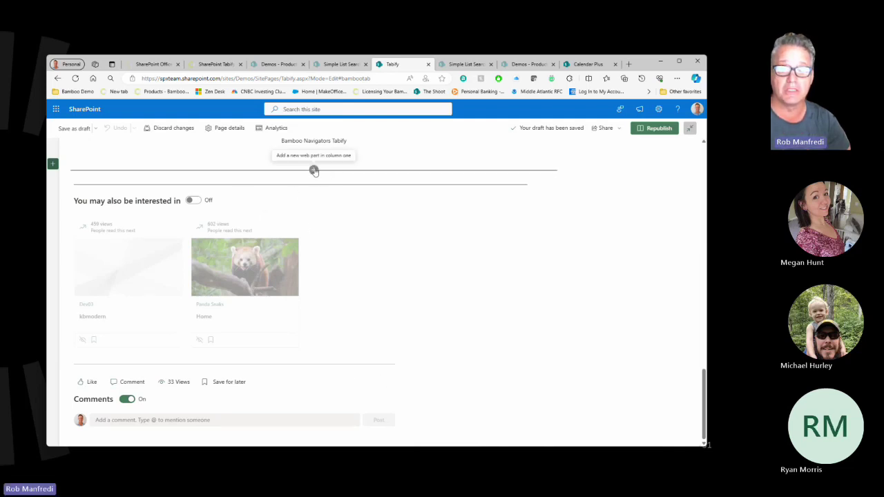
click(315, 170)
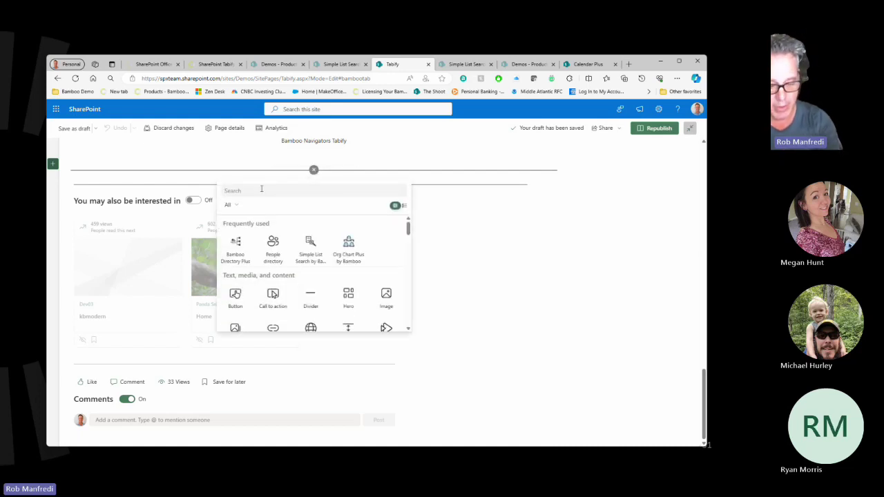
text(tabify)
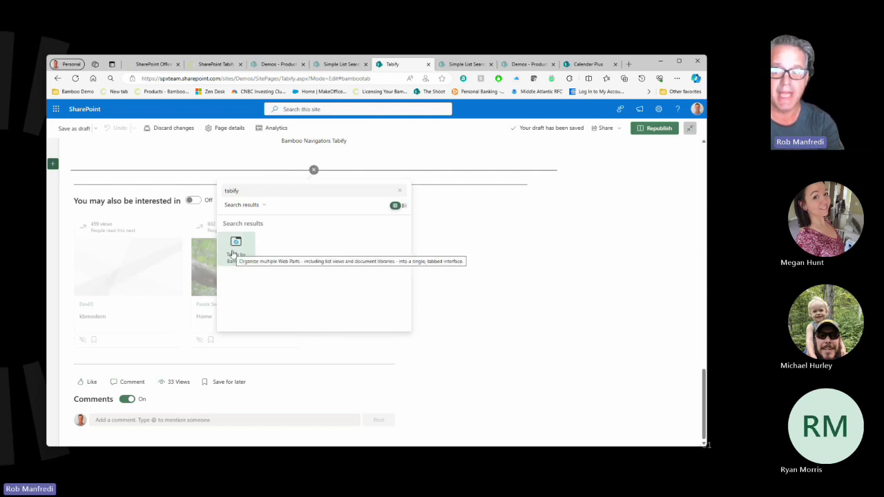
click(399, 190)
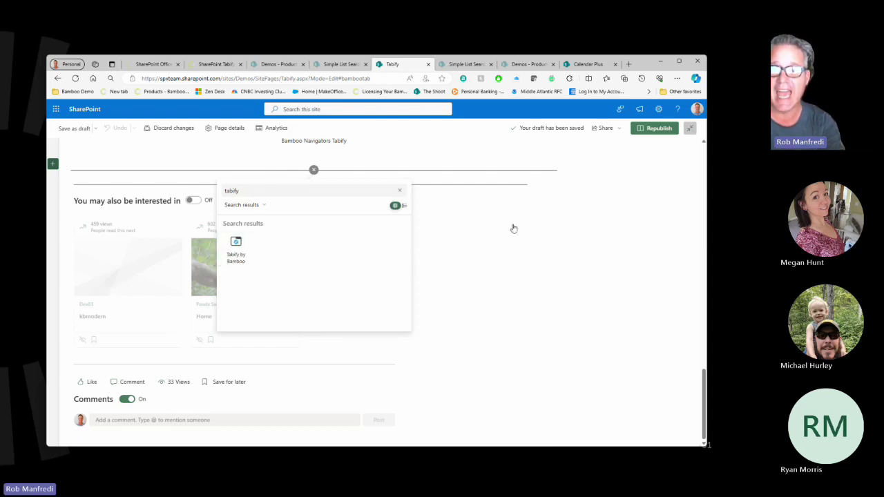
click(643, 299)
scroll(619, 298, up, 3)
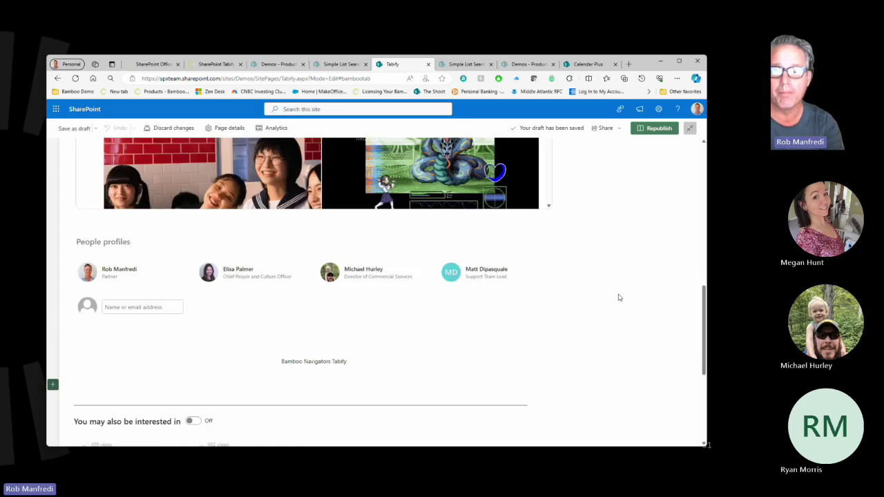
scroll(511, 297, up, 2)
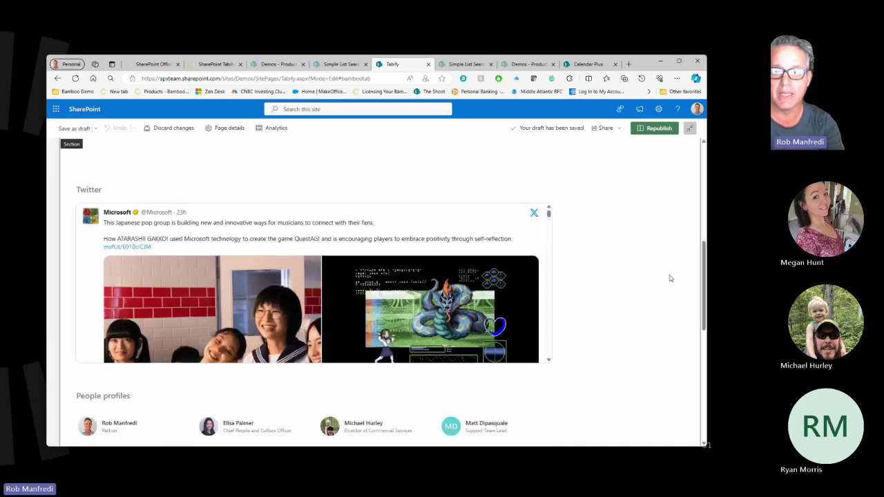
scroll(631, 288, up, 3)
scroll(631, 288, up, 3)
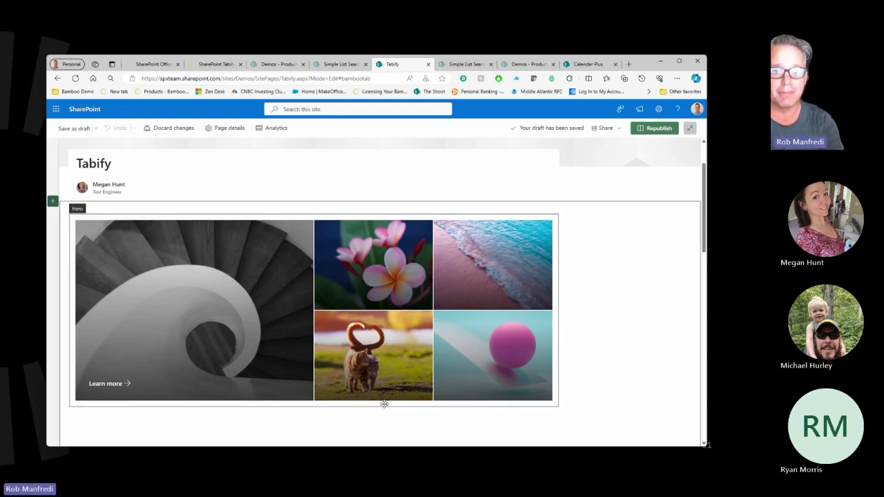
scroll(513, 395, down, 2)
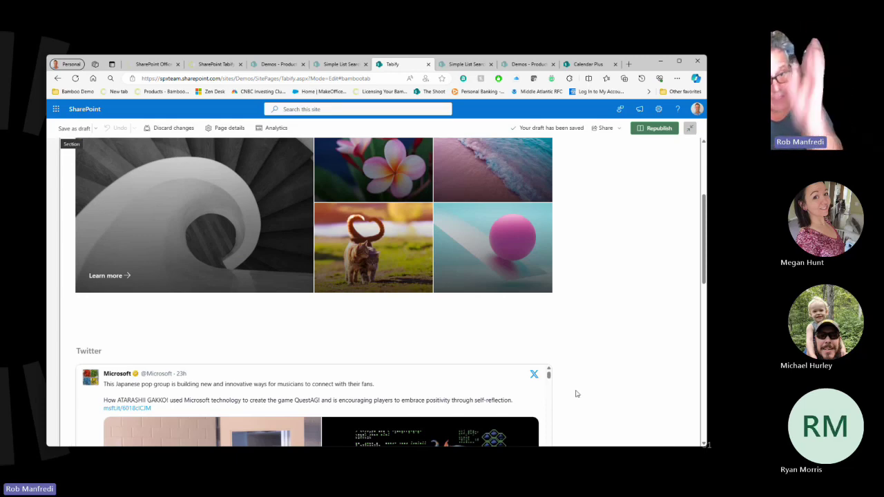
scroll(598, 367, down, 10)
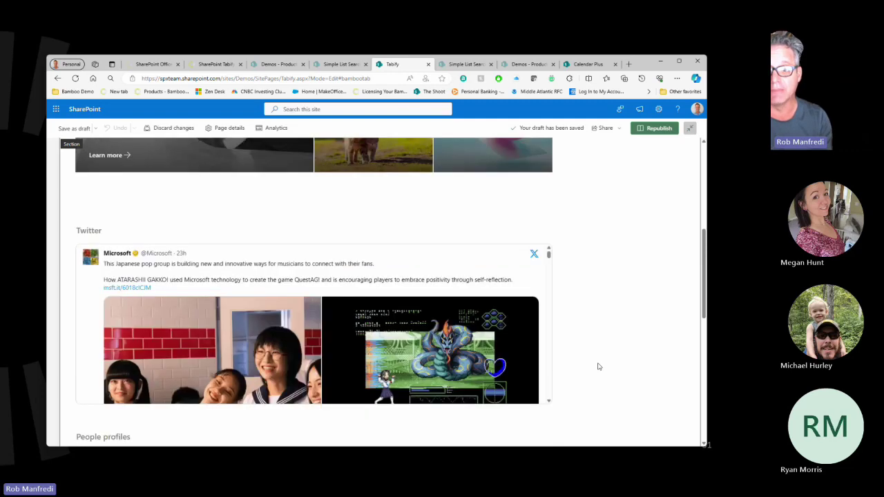
scroll(598, 367, up, 12)
scroll(598, 367, up, 2)
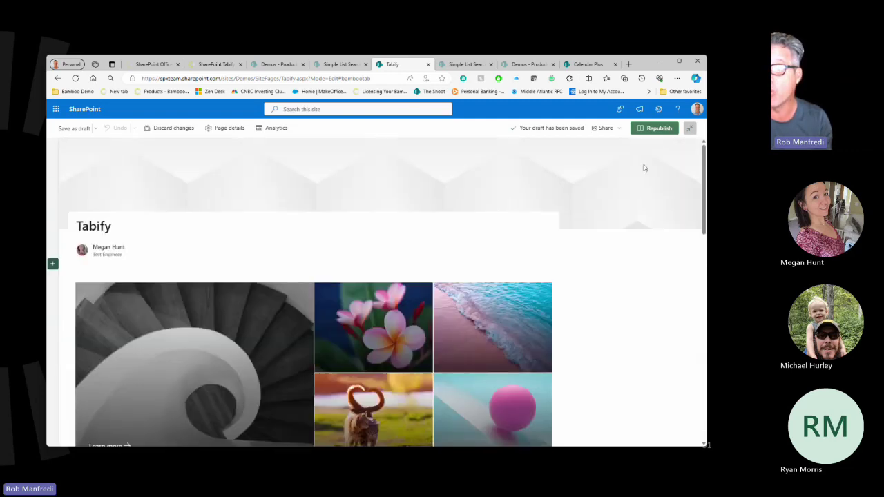
Republish the Tabify page and open Navigator Settings from the gear above the tabs.
click(651, 128)
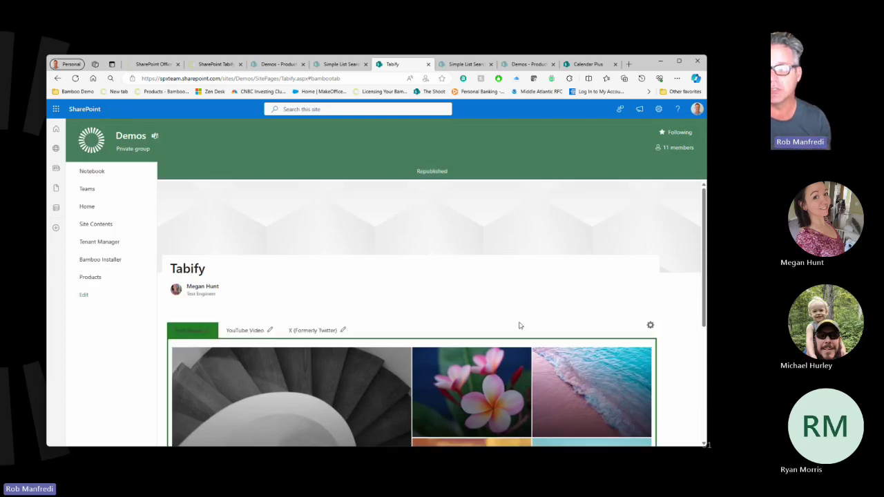
click(649, 327)
scroll(612, 385, down, 2)
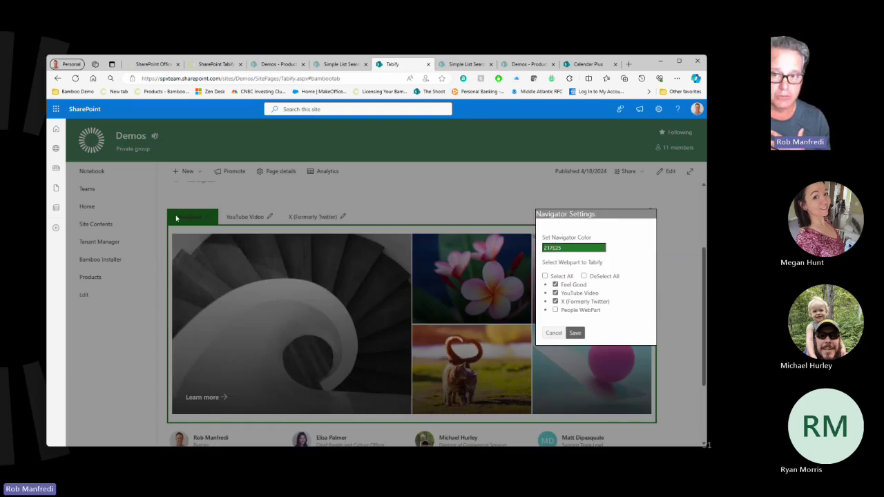
Open and close the navigator colour picker, then start renaming the Feel Good tab.
click(553, 248)
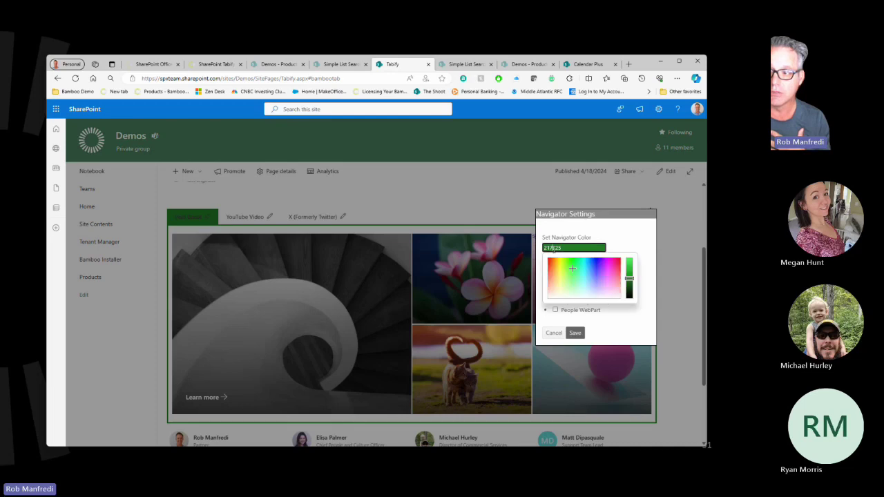
click(615, 233)
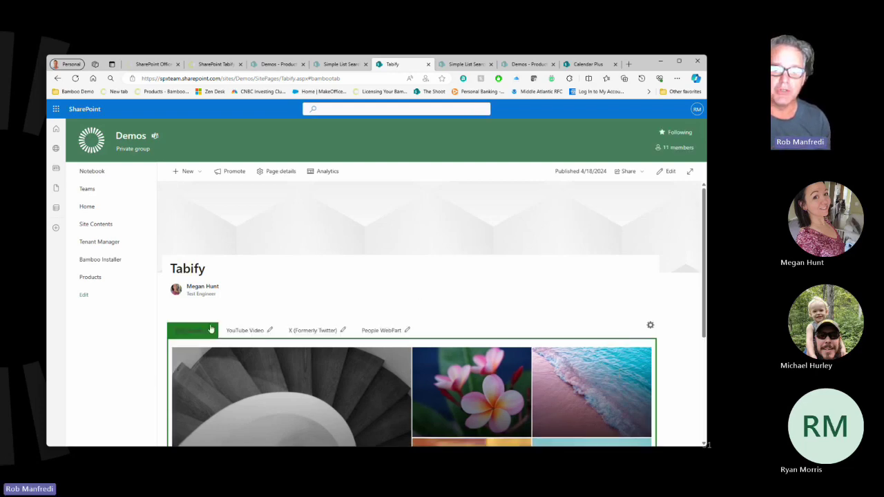
click(210, 329)
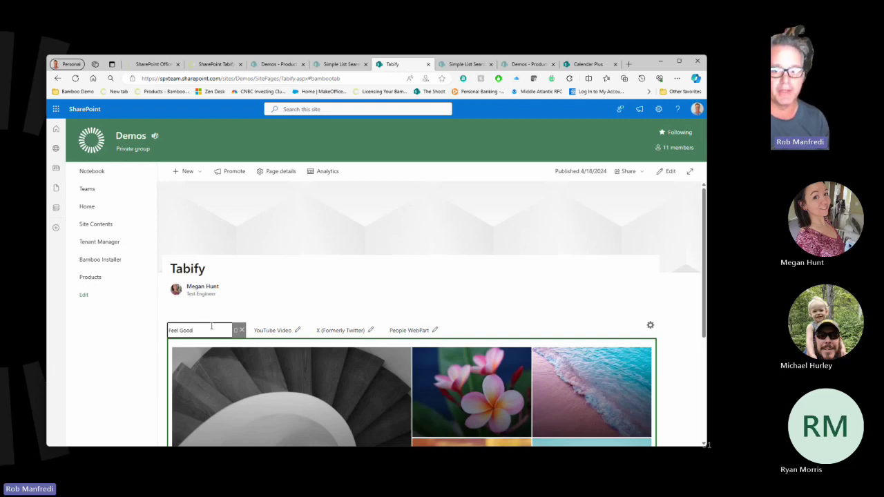
Finish the Feel Good tab name edit and advance the slide show to the List Search slide.
click(386, 259)
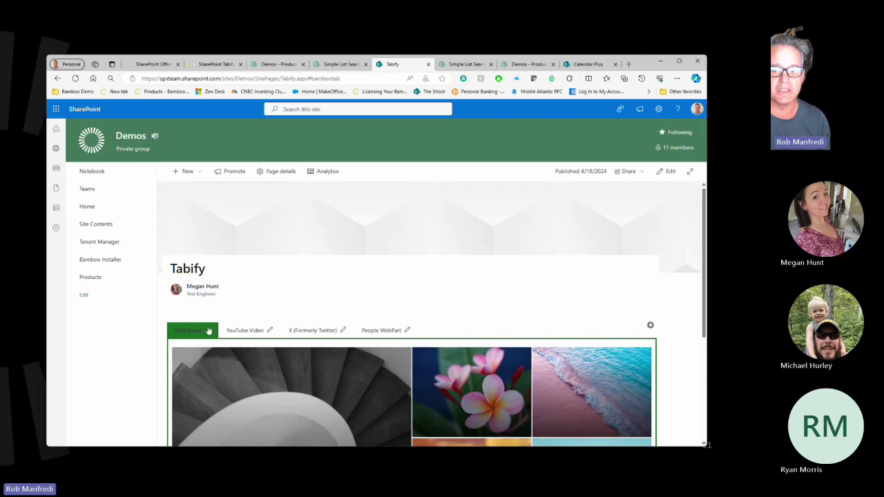
scroll(504, 300, down, 2)
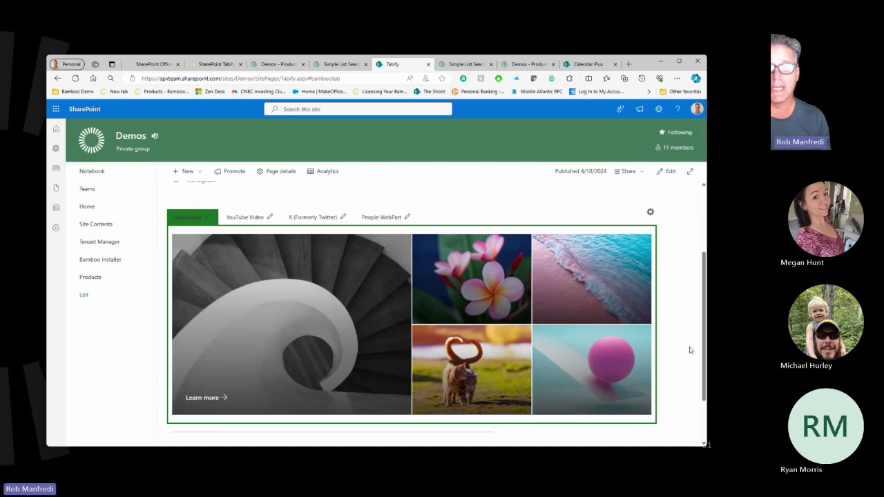
click(743, 213)
click(286, 280)
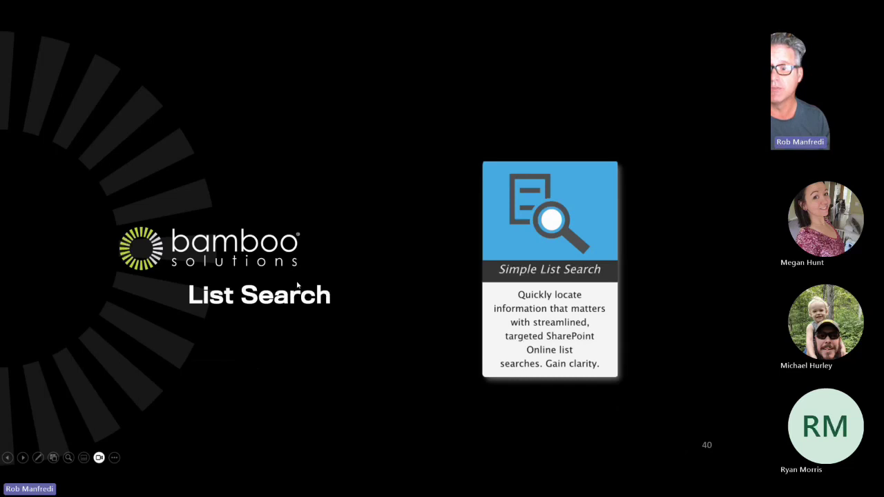
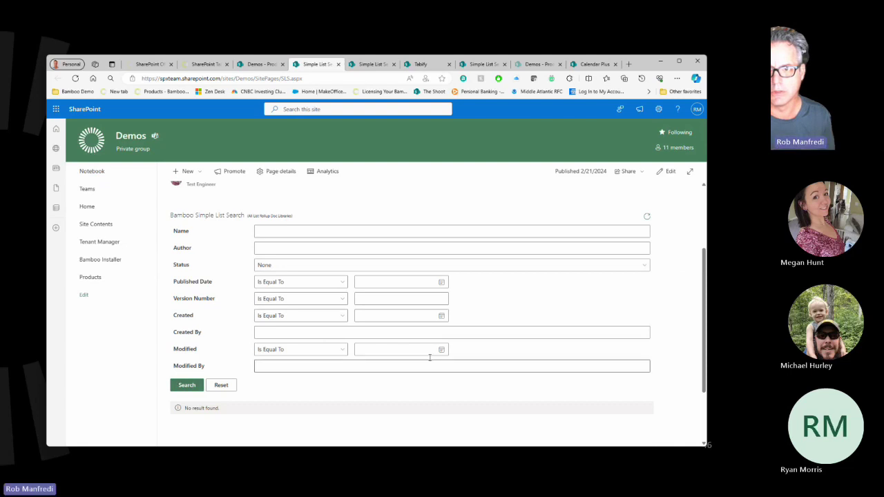
Scroll down to the document results table, then back up to the search form.
scroll(454, 348, down, 5)
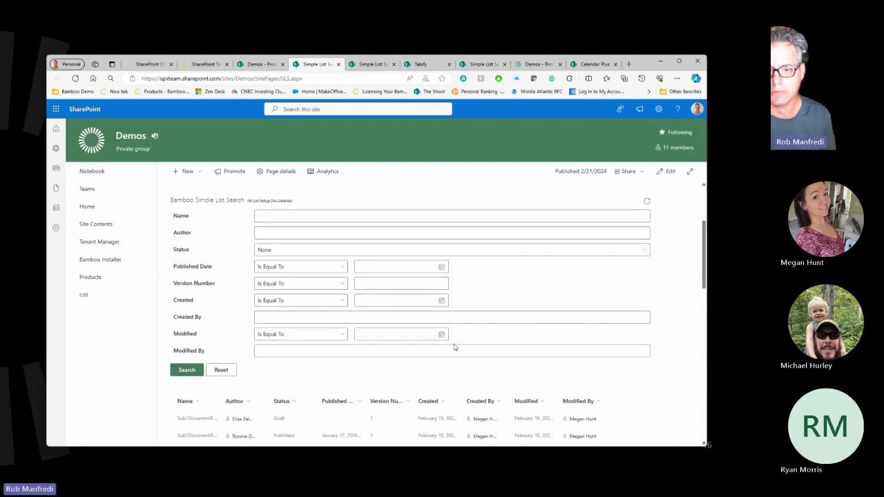
scroll(454, 347, up, 5)
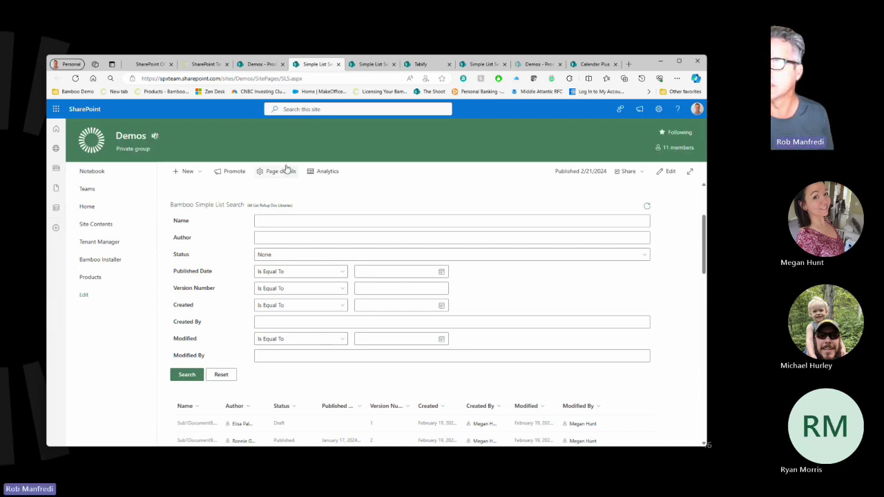
In the Products list, find Simple List Search and follow its Associated Library link to SimpleListSearchDemo.
click(534, 65)
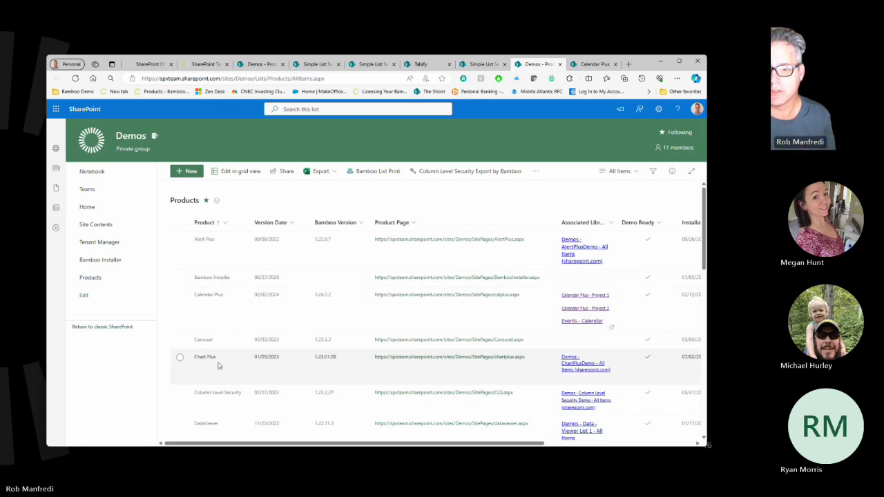
scroll(247, 399, down, 5)
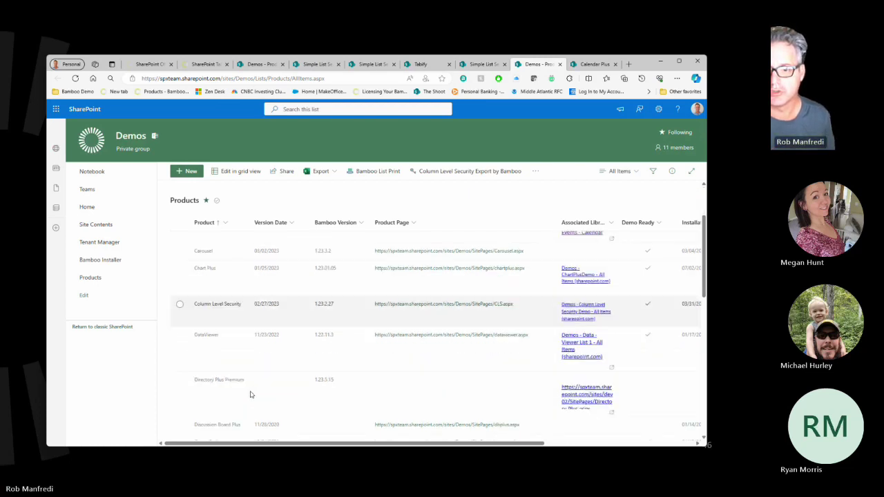
scroll(251, 394, down, 2)
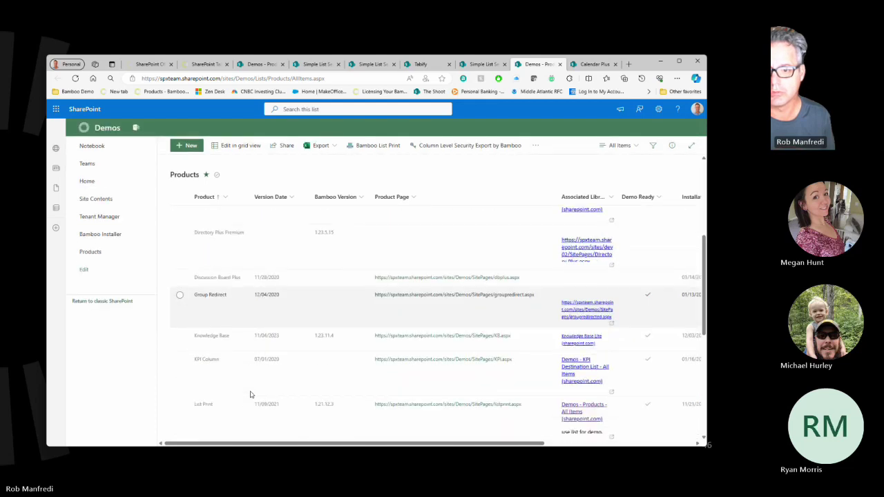
scroll(259, 368, up, 5)
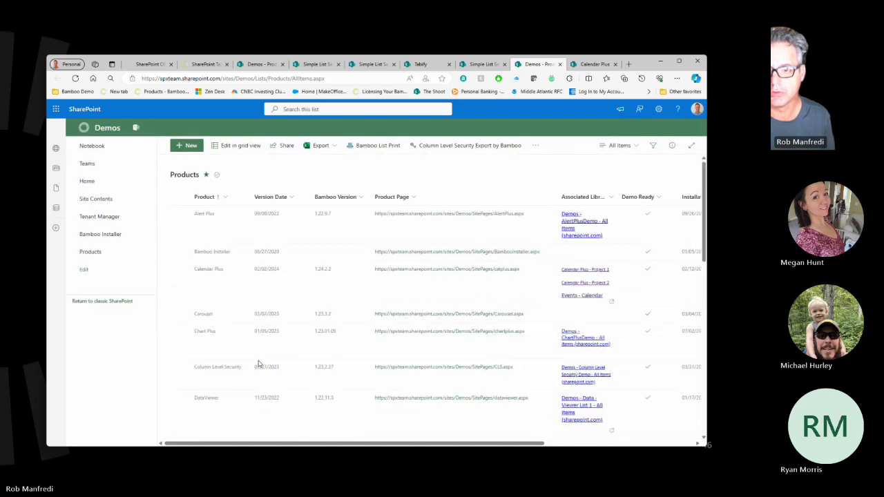
scroll(258, 363, down, 5)
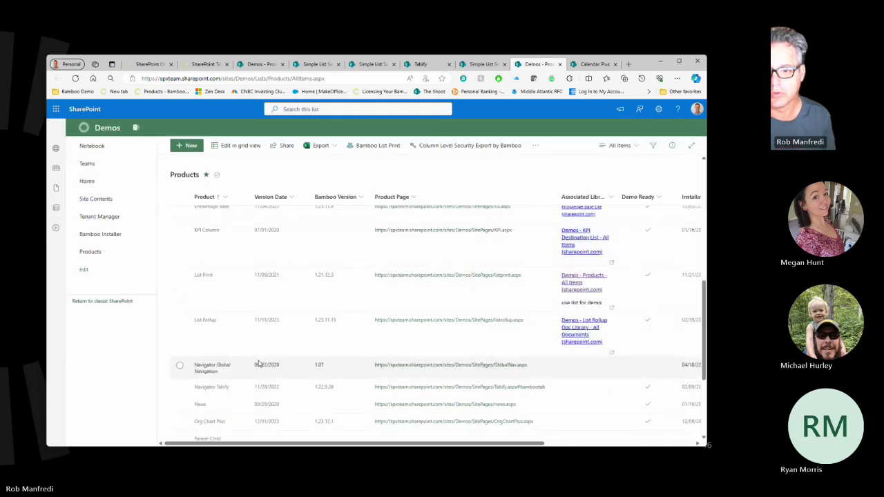
scroll(258, 364, down, 1)
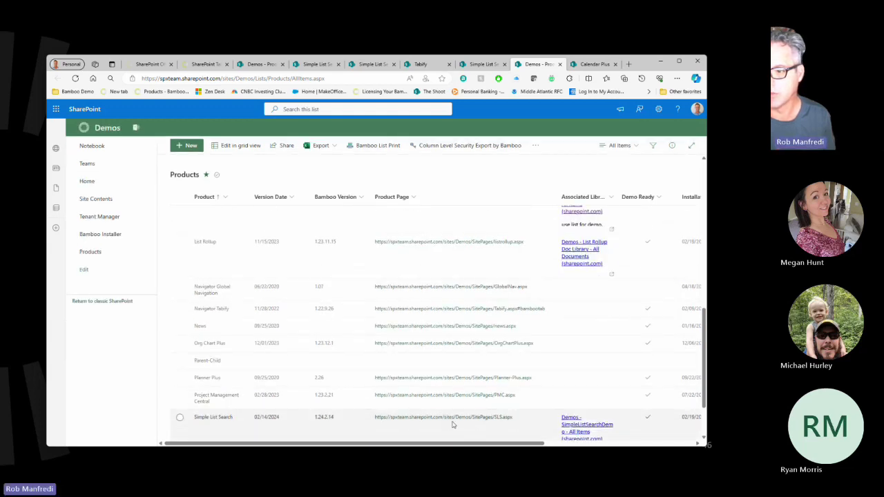
scroll(452, 422, down, 1)
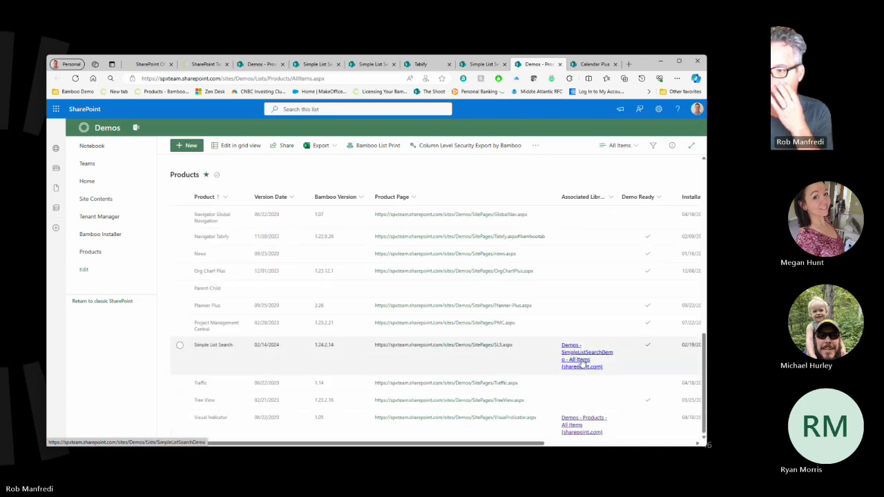
click(582, 365)
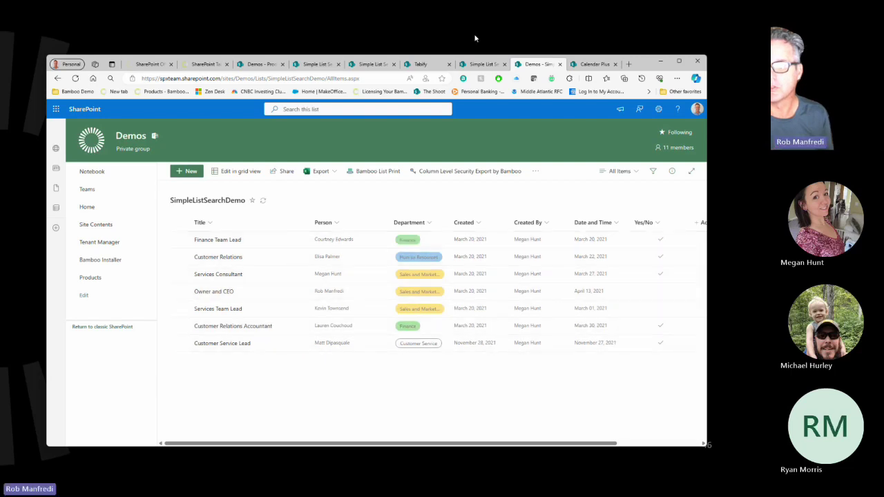
Back on the Simple List Search Demo page, dismiss the Name autofill and open the Published Date comparison dropdown.
click(477, 64)
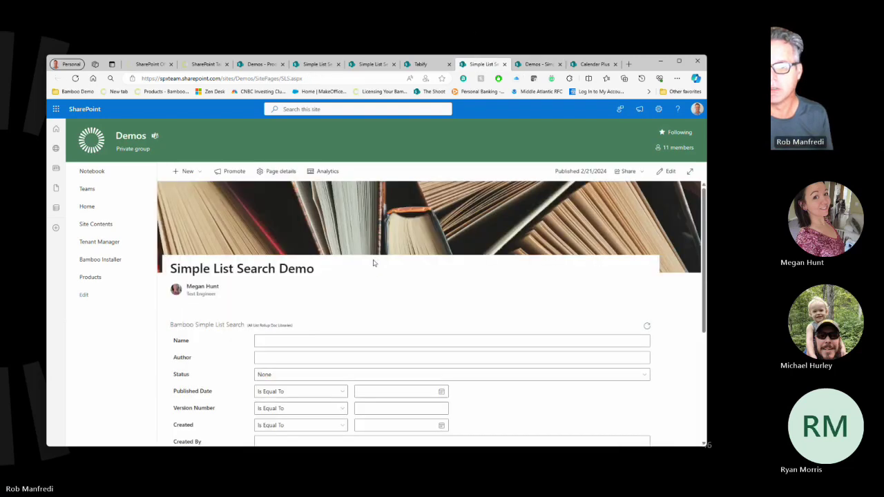
scroll(373, 262, down, 2)
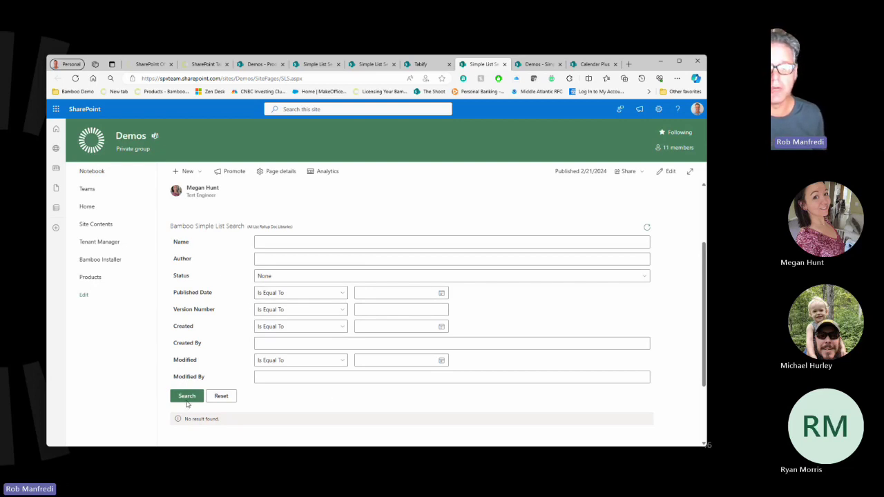
click(314, 243)
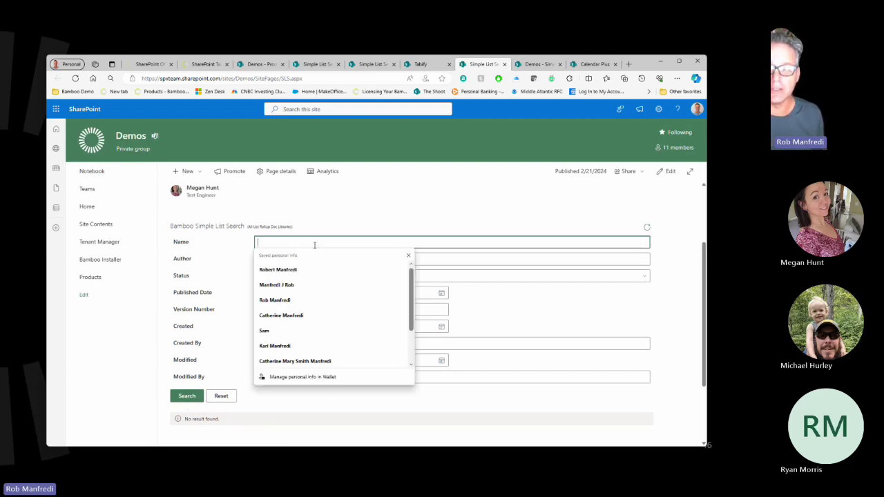
click(347, 221)
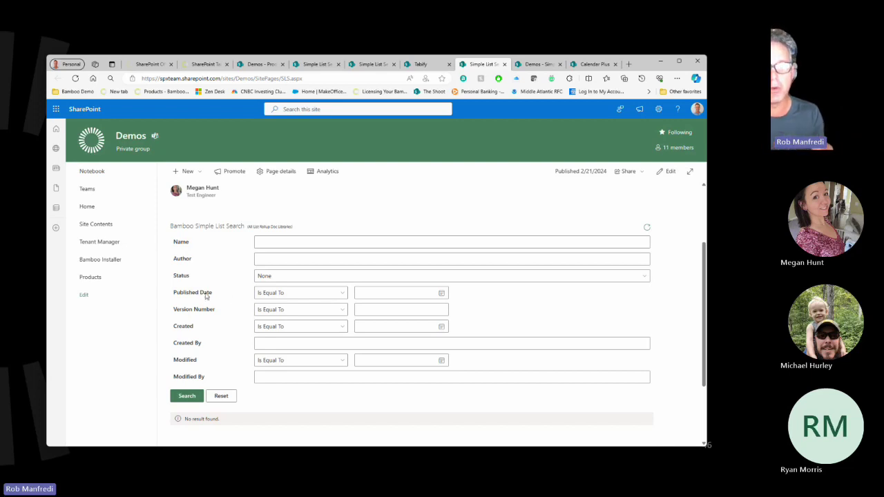
click(301, 296)
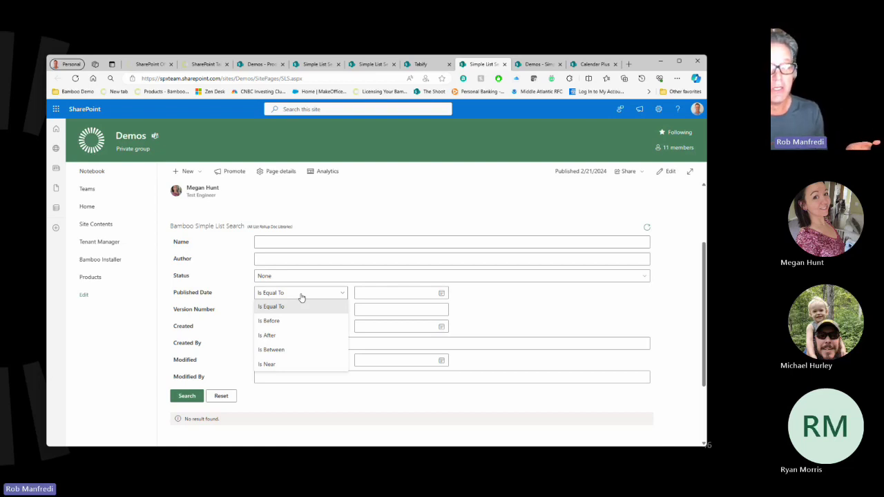
Switch Published Date to Is Between and pick March 1, 2024 as the start date.
click(283, 351)
click(440, 294)
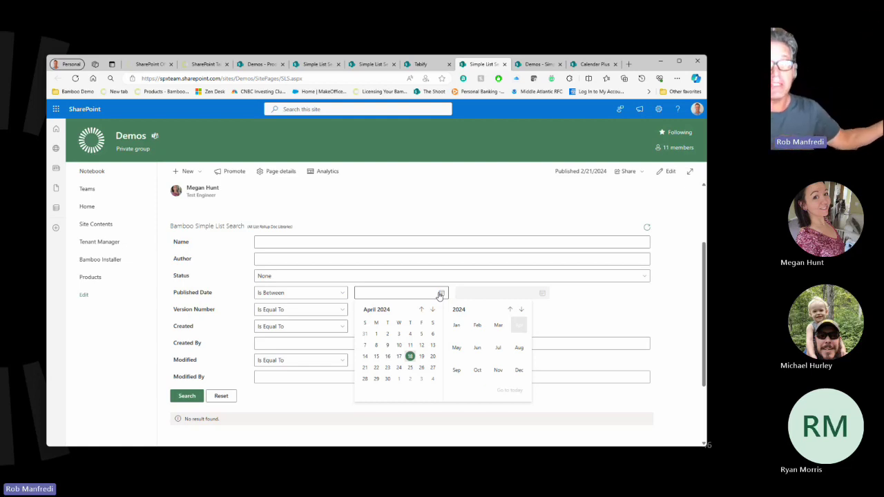
click(312, 109)
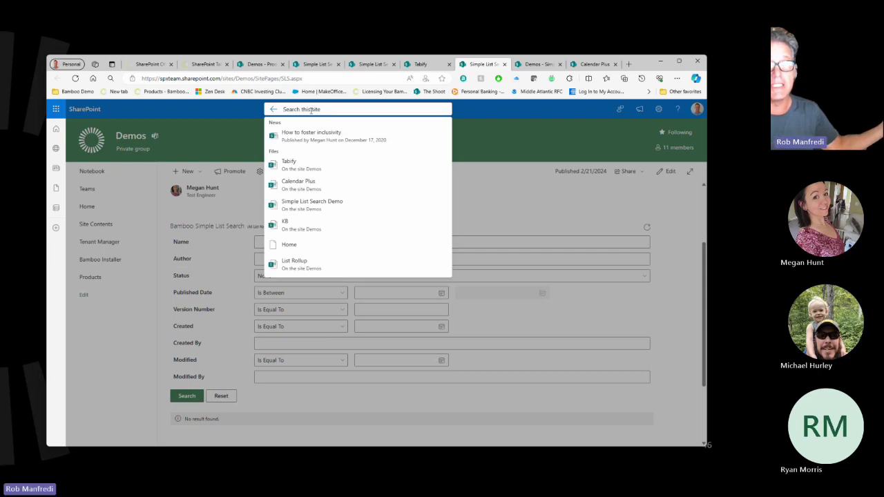
click(689, 219)
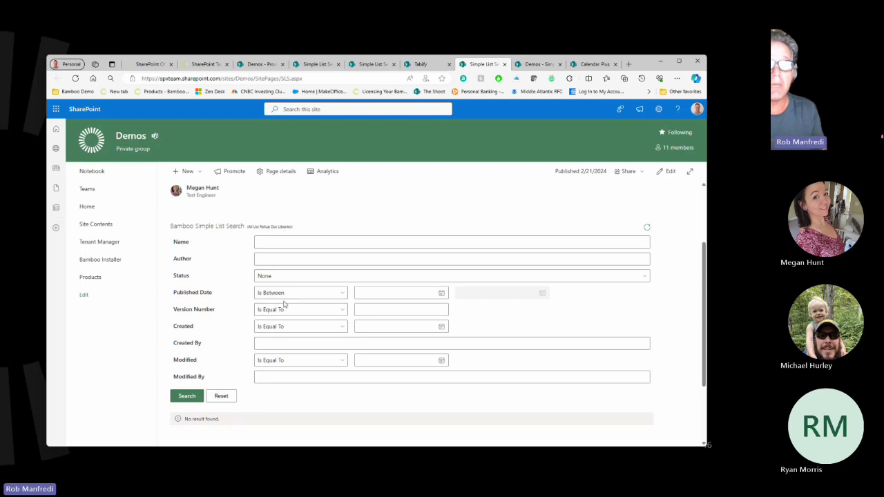
click(443, 295)
click(420, 310)
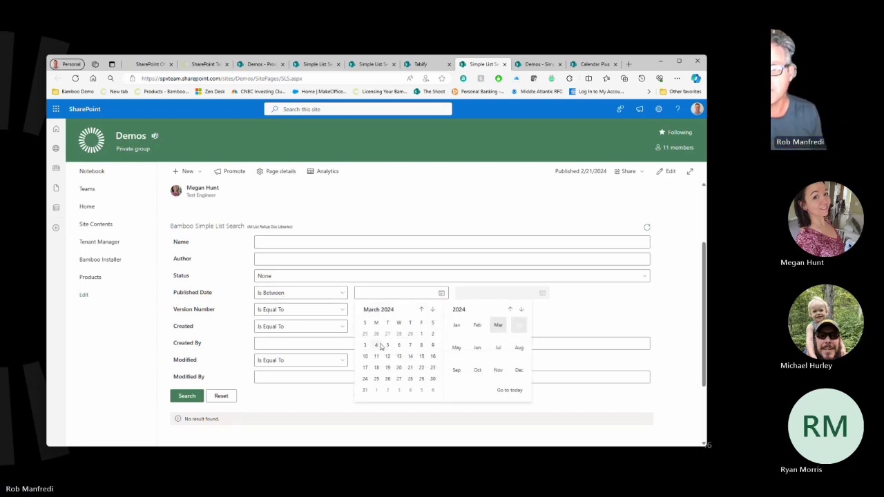
click(424, 335)
scroll(505, 359, down, 2)
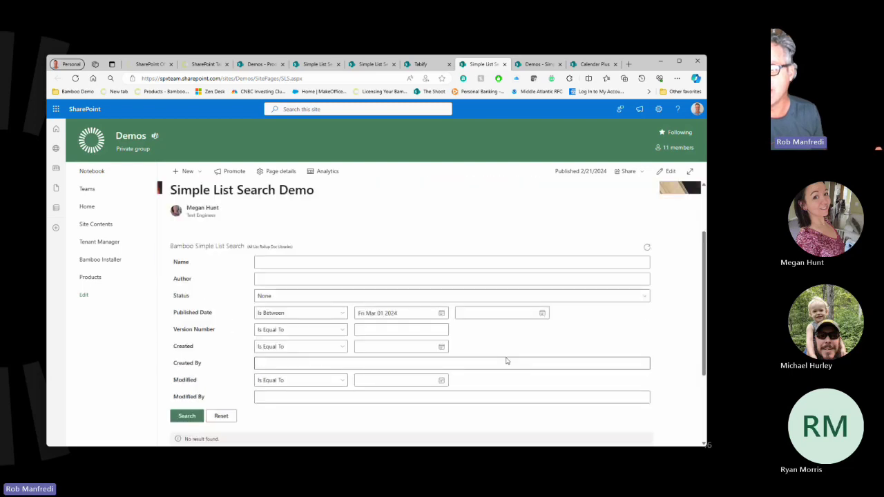
Set the end date to March 1 and the start date to April 18, 2024.
click(543, 294)
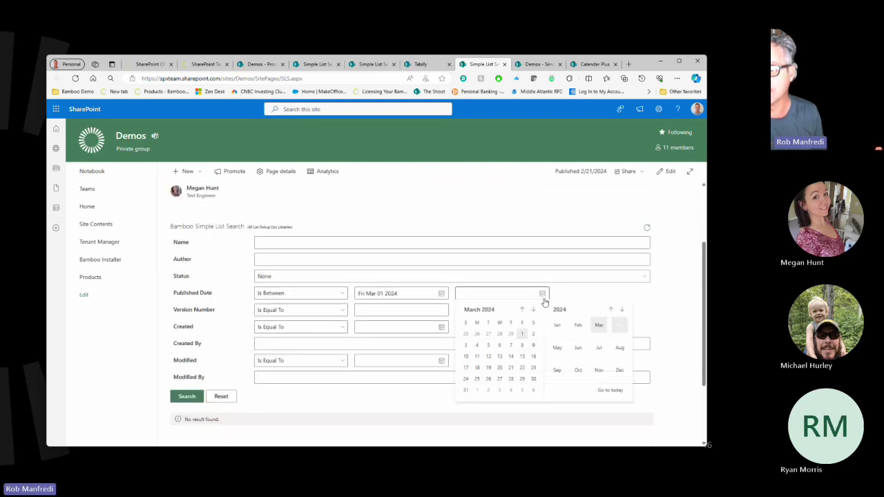
click(521, 335)
scroll(518, 338, down, 3)
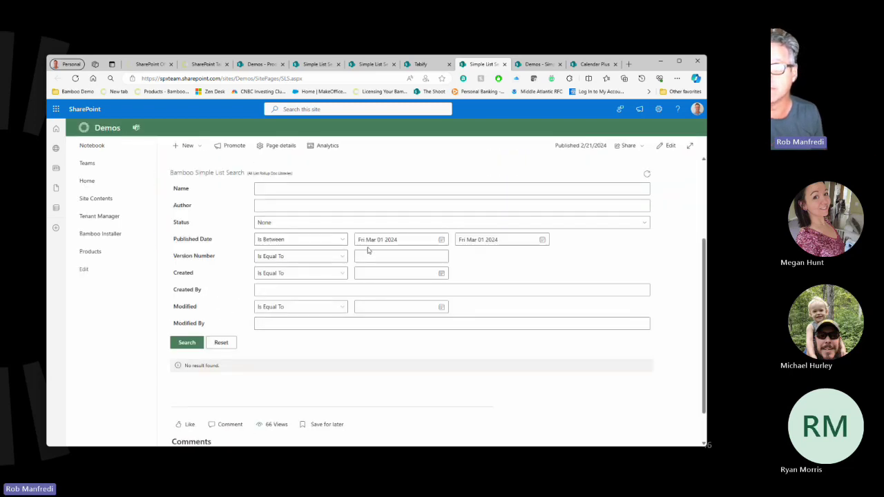
click(441, 240)
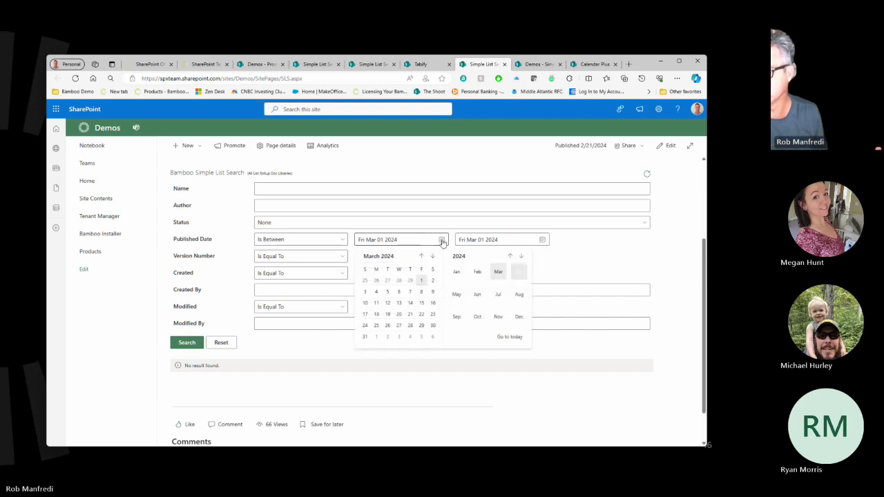
click(517, 272)
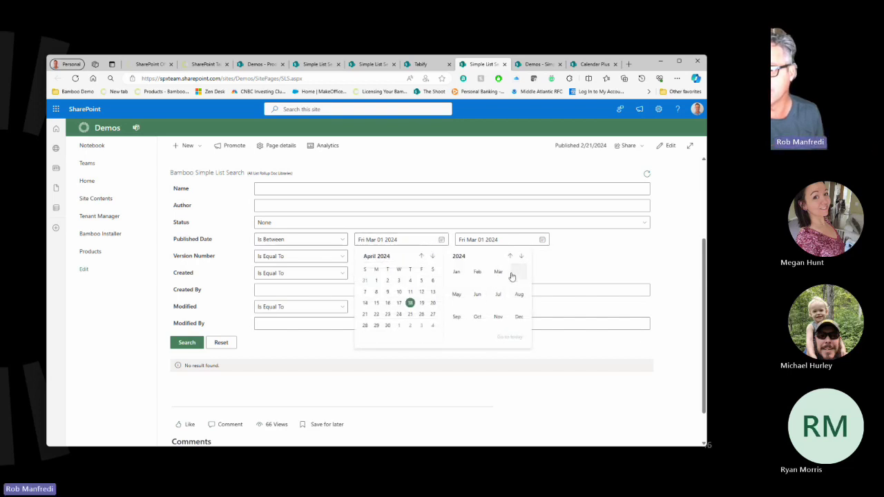
click(410, 303)
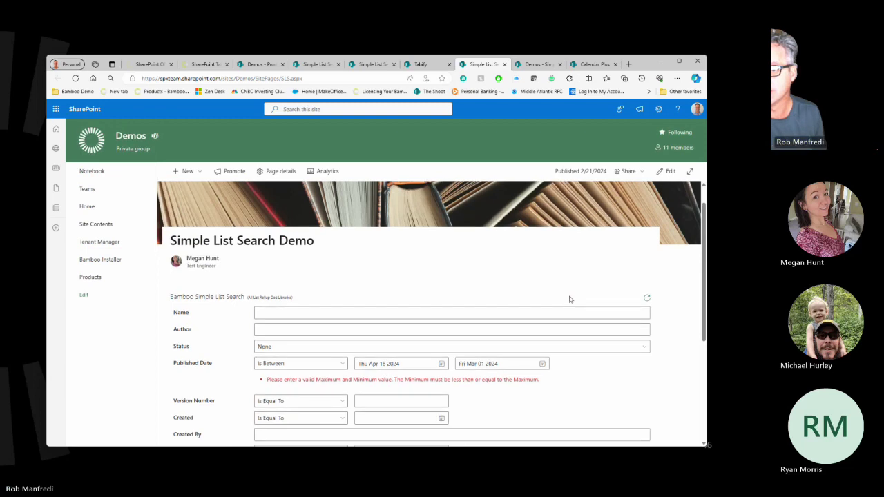
scroll(459, 279, down, 3)
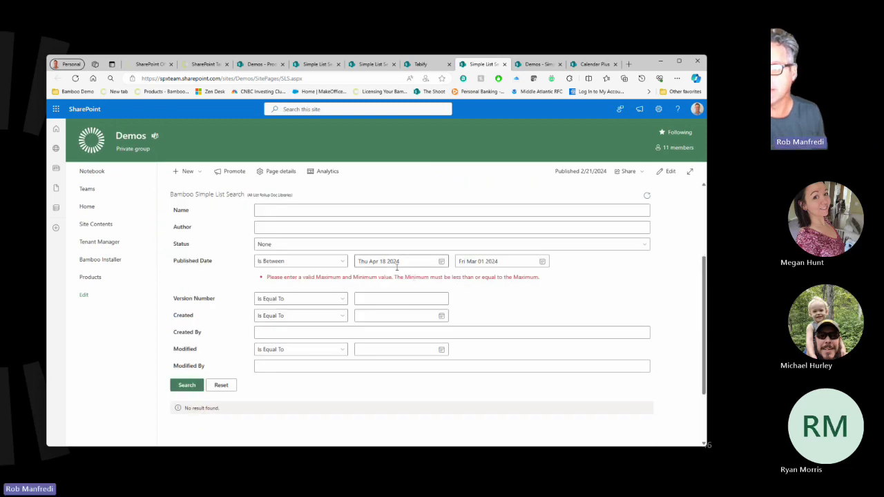
click(440, 262)
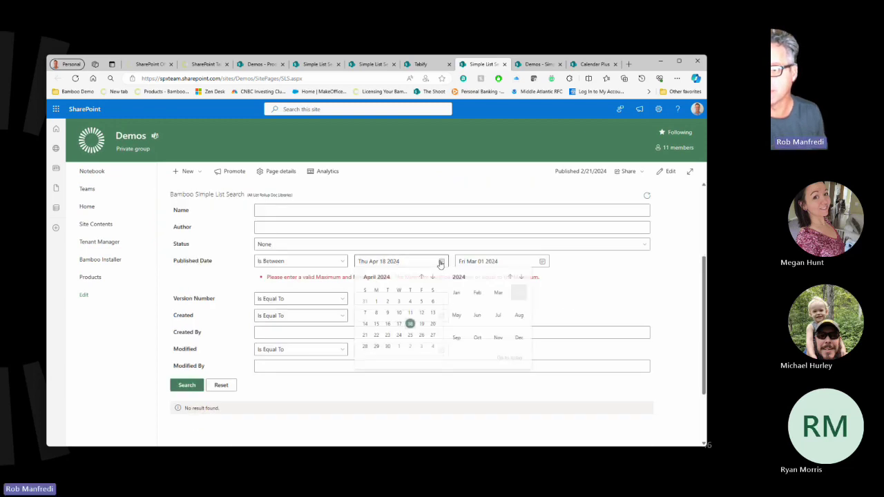
click(410, 324)
scroll(470, 331, down, 5)
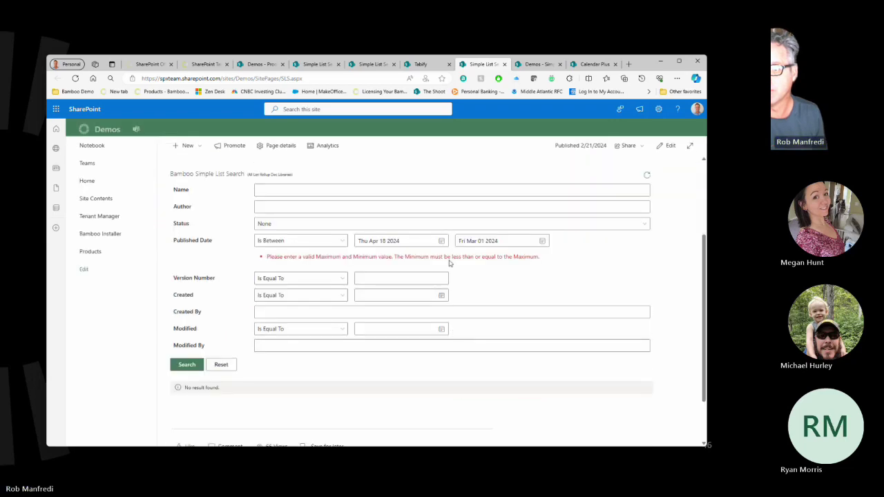
Reset the start date to March 1, 2024 and set the end date to April 18, 2024.
click(442, 241)
click(421, 256)
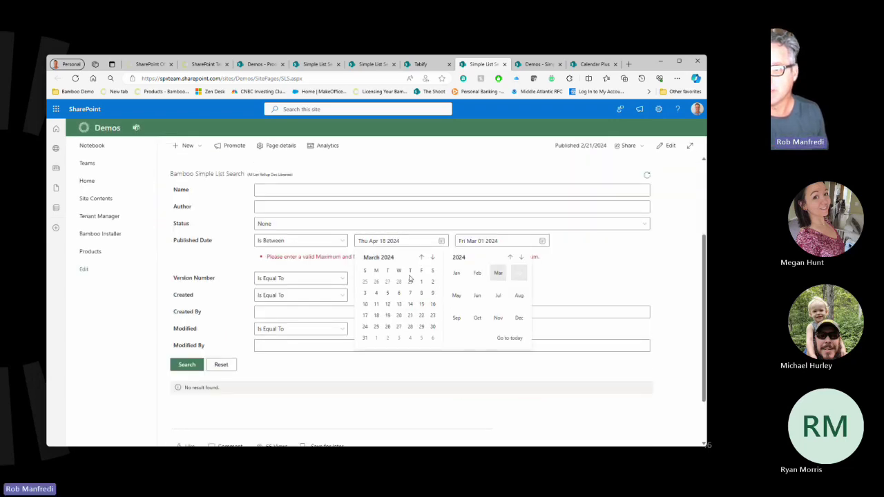
click(421, 282)
scroll(513, 295, down, 5)
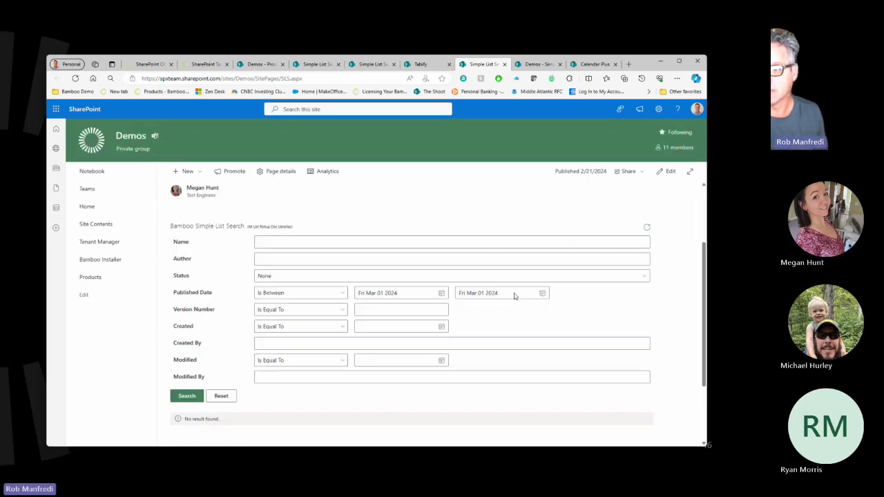
click(542, 238)
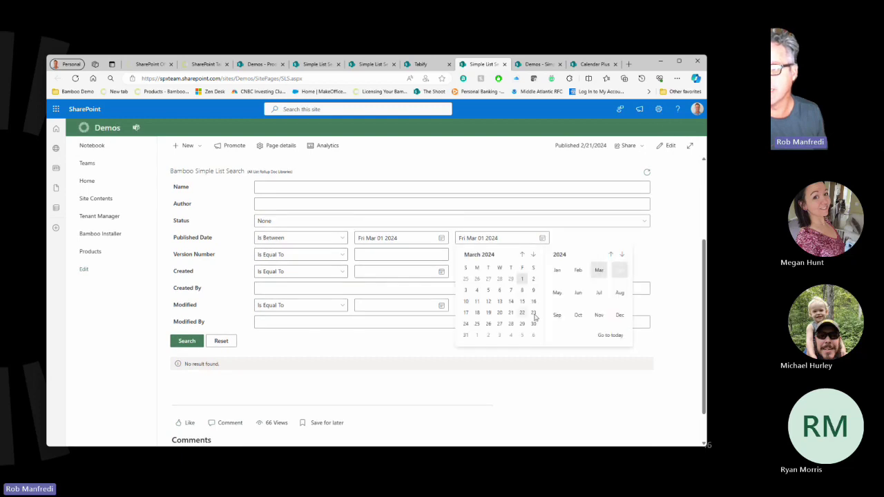
click(604, 336)
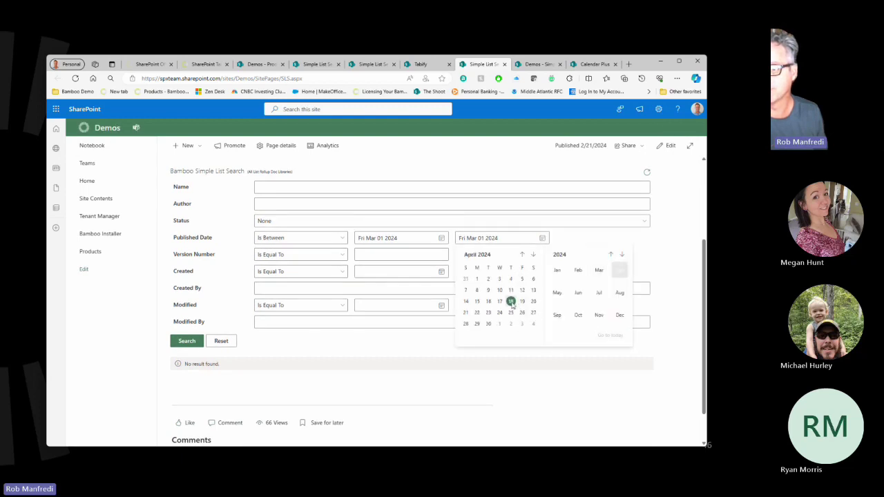
click(511, 301)
scroll(560, 303, down, 5)
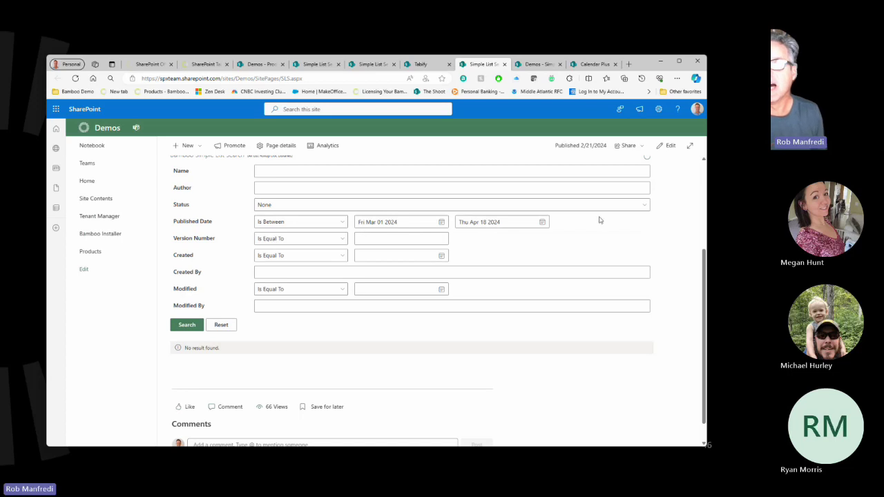
Add the suggested person as Created By and run the search.
click(300, 274)
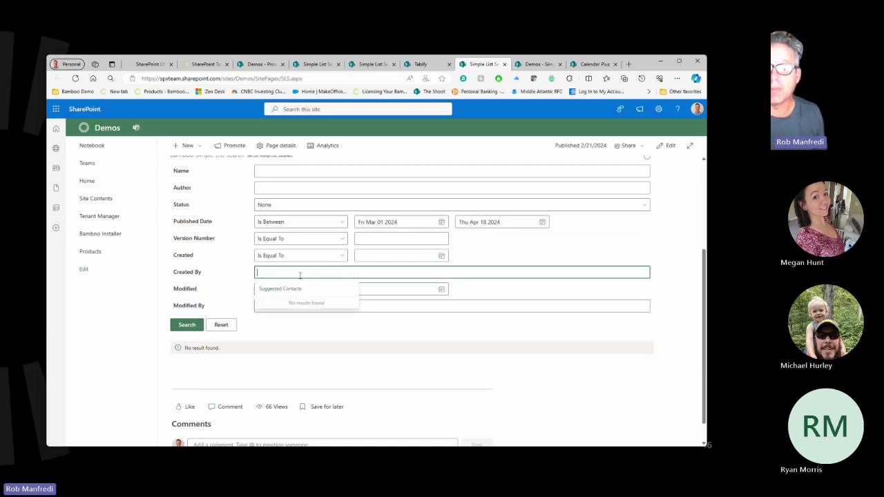
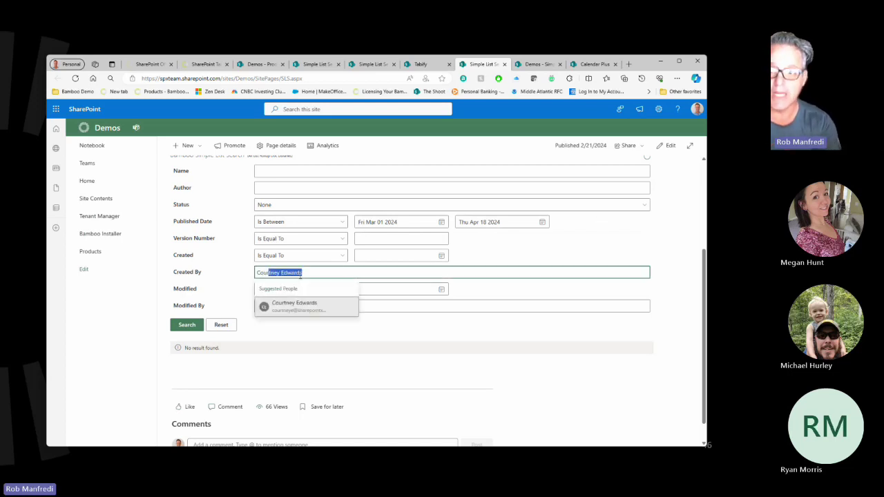
click(279, 302)
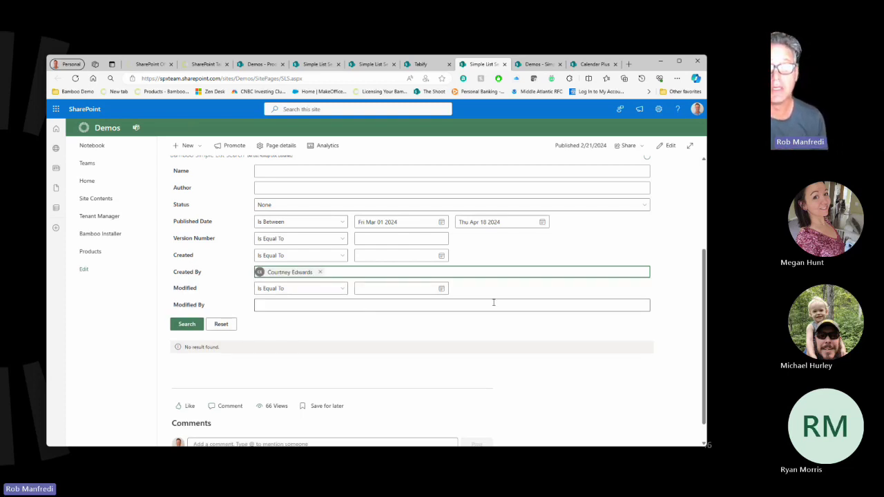
click(185, 324)
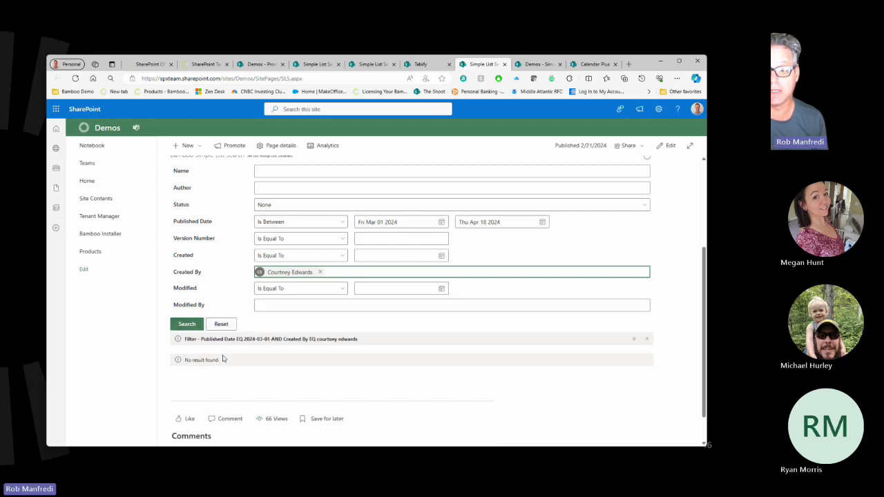
Change the Published Date start date to May 4, 2023.
click(441, 223)
click(420, 238)
click(420, 238)
click(420, 238)
click(421, 238)
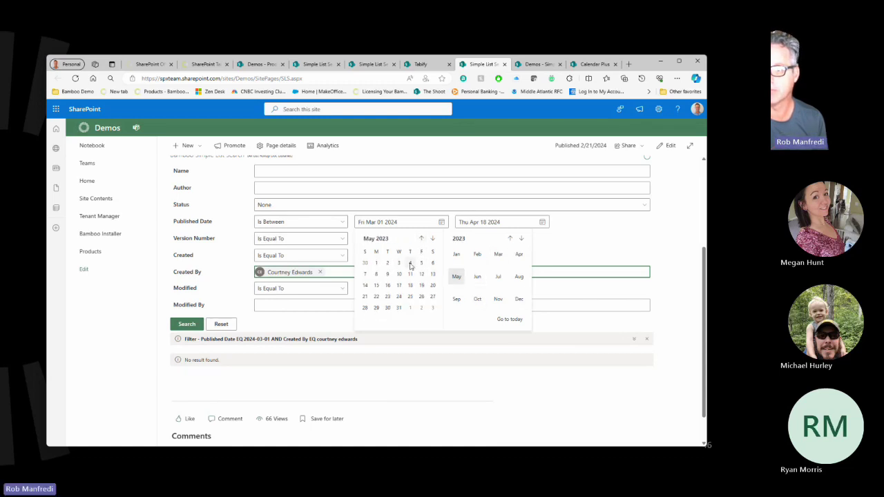
click(410, 263)
scroll(299, 355, down, 3)
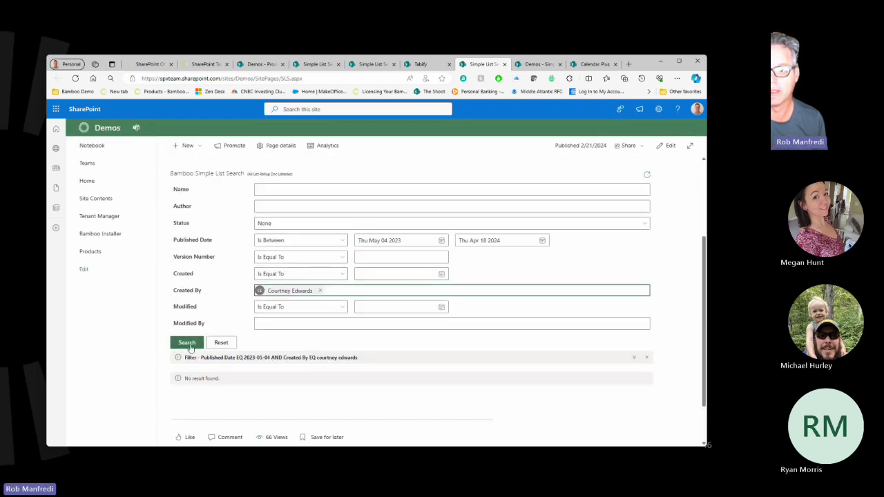
Remove the Created By person, switch Published Date to Is Equal To, and reset the form.
click(320, 291)
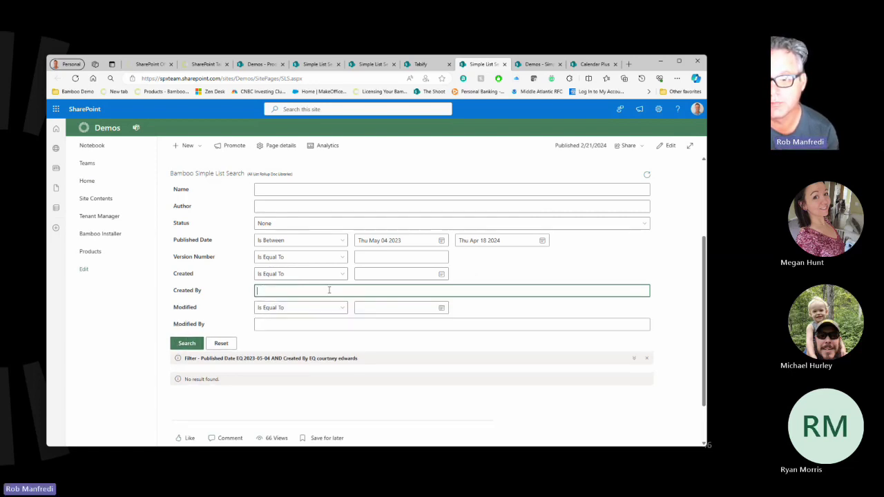
click(298, 240)
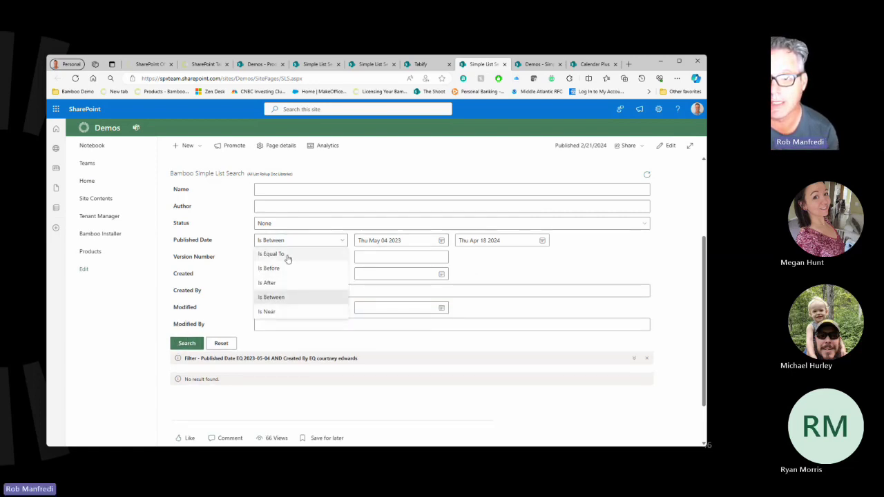
click(286, 254)
click(324, 242)
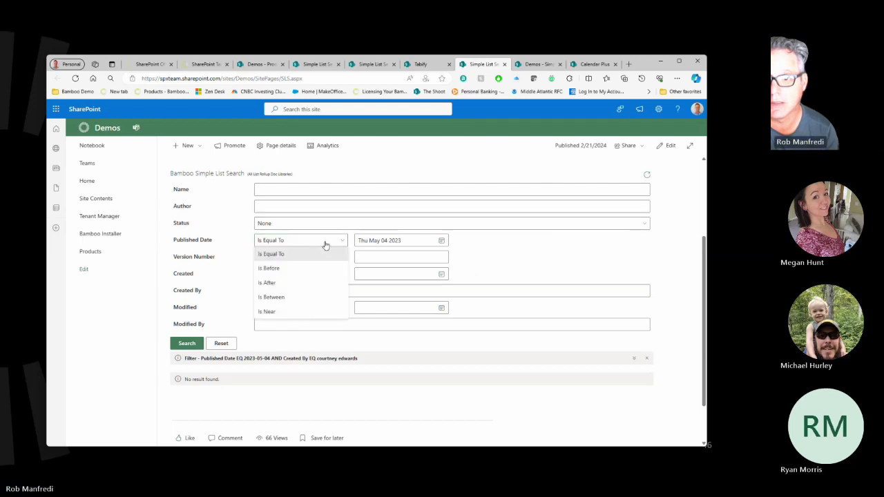
click(434, 238)
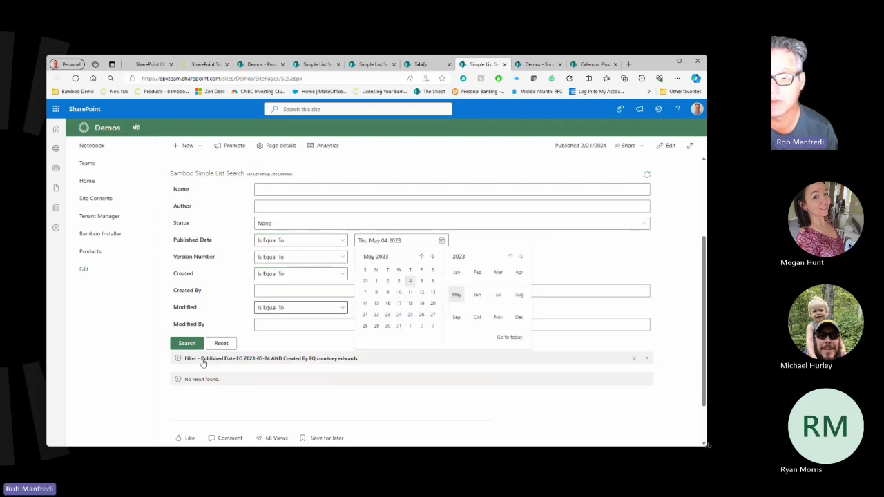
click(221, 343)
Search with no criteria to list all 37 documents, widen the Created column, and scroll through them.
click(182, 345)
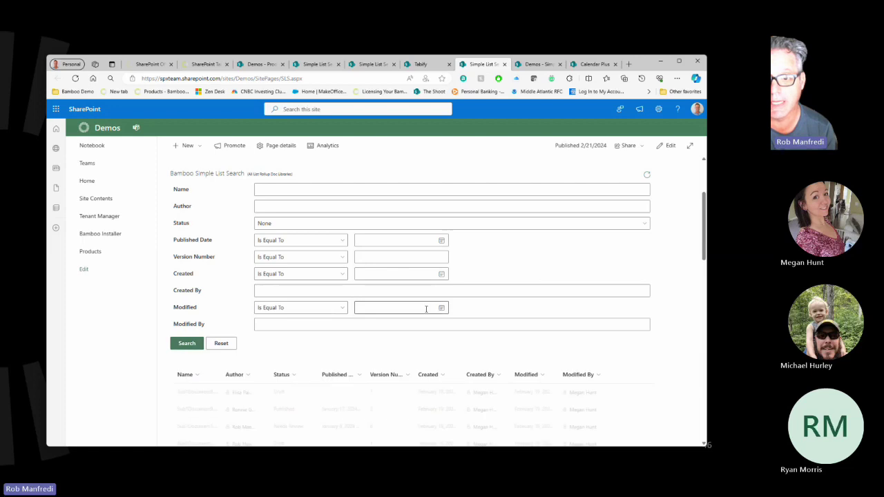
scroll(426, 309, down, 2)
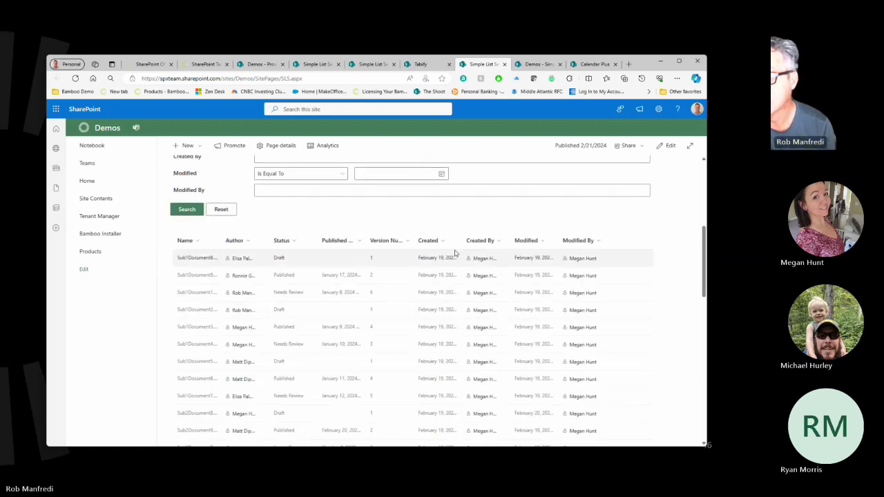
drag(463, 241, 510, 240)
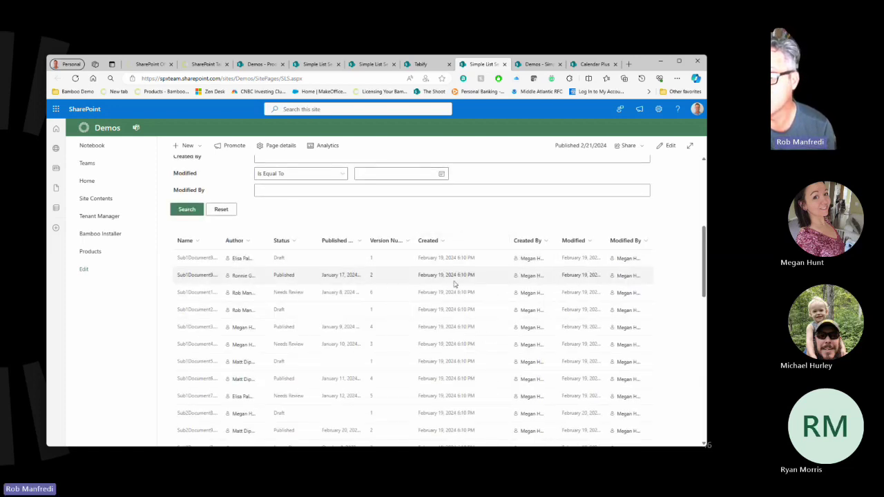
scroll(494, 326, down, 2)
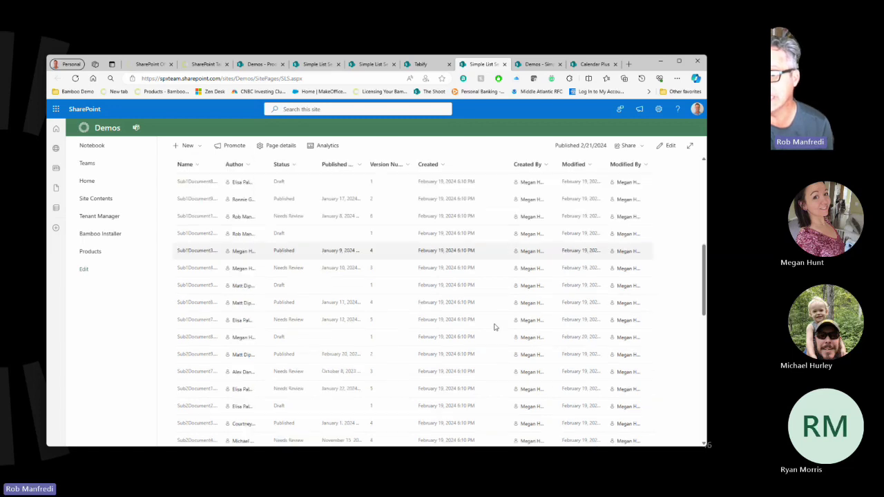
scroll(518, 326, down, 5)
scroll(542, 336, down, 3)
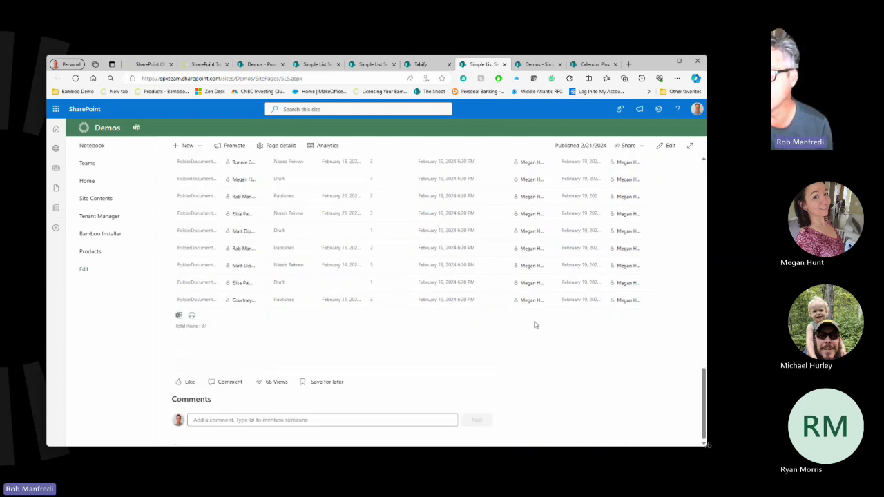
scroll(533, 320, up, 5)
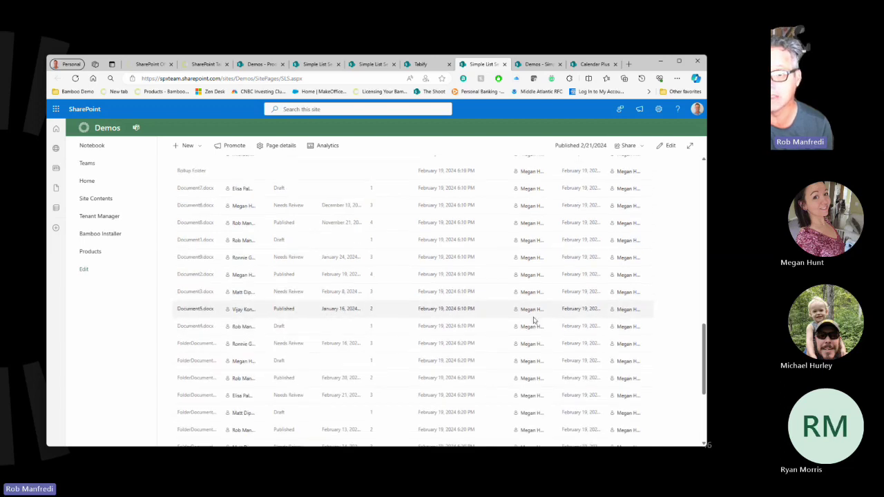
scroll(533, 321, up, 4)
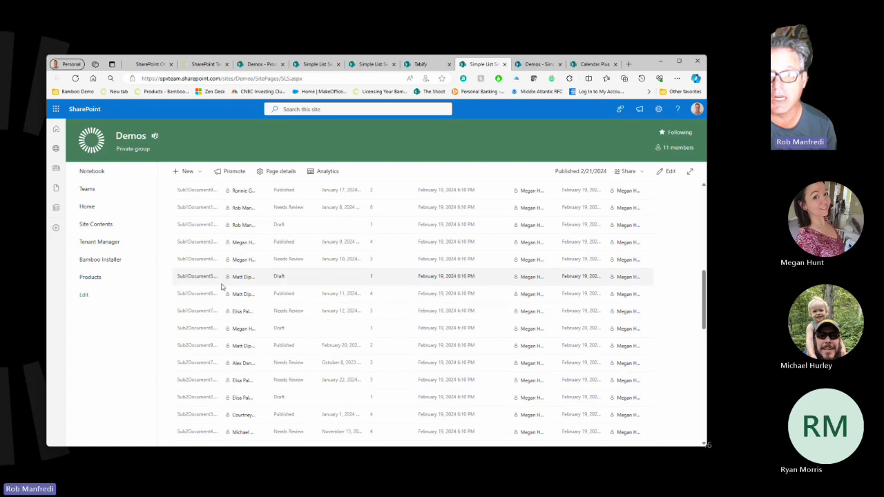
scroll(231, 276, up, 4)
scroll(231, 277, up, 1)
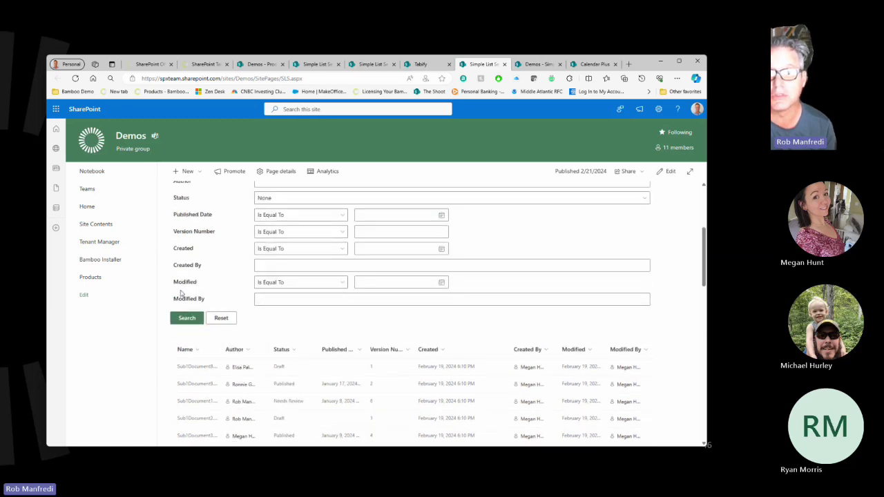
scroll(194, 257, up, 1)
Pick the suggested person as Author and search, returning two documents.
click(327, 257)
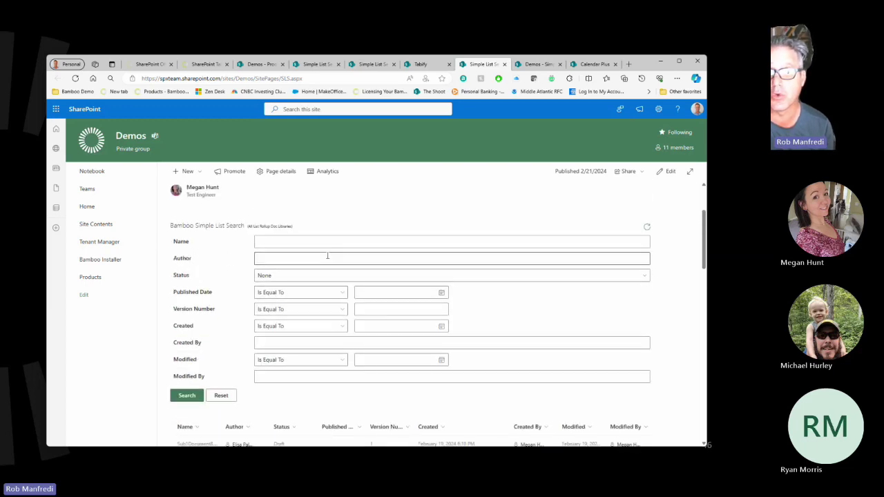
text(court)
click(287, 291)
click(185, 393)
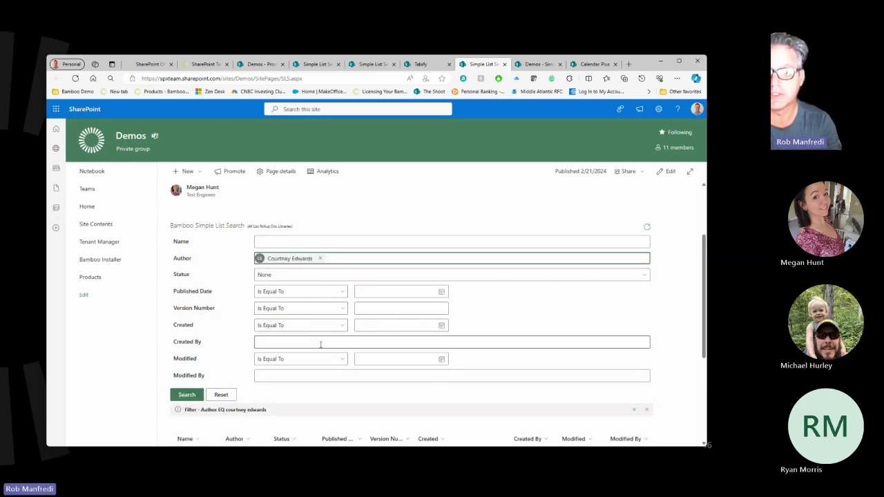
scroll(364, 315, down, 2)
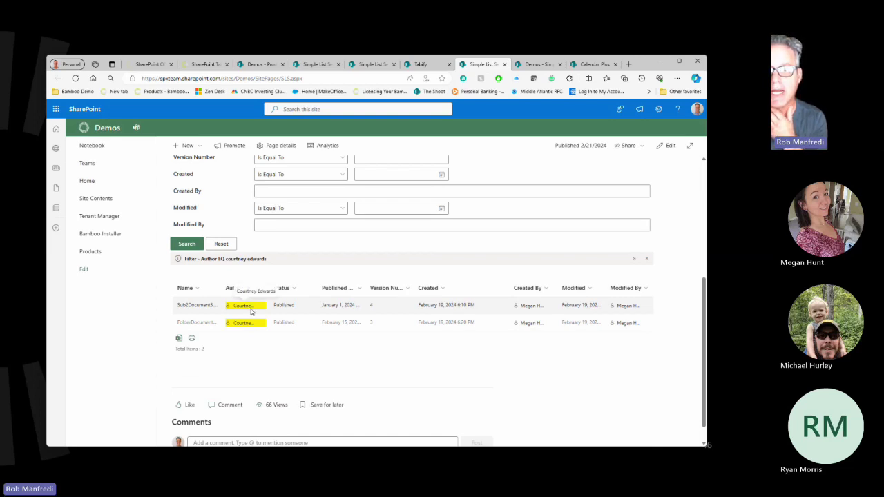
scroll(321, 335, up, 1)
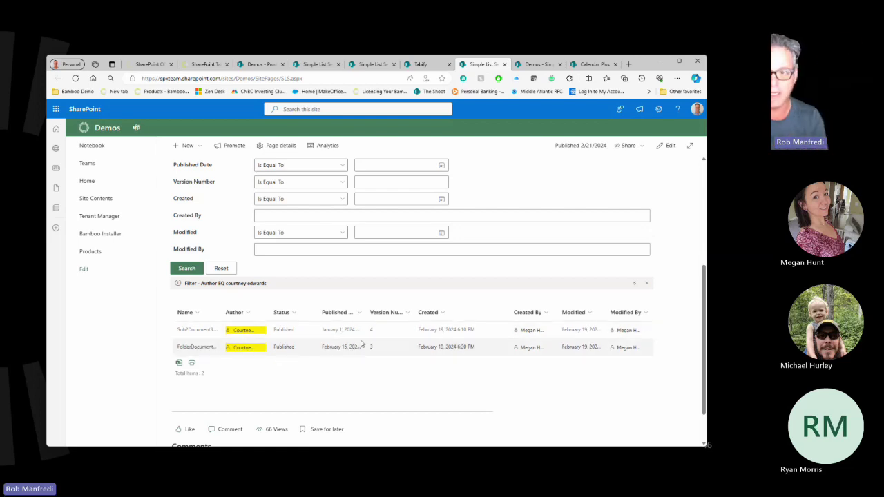
scroll(360, 343, up, 2)
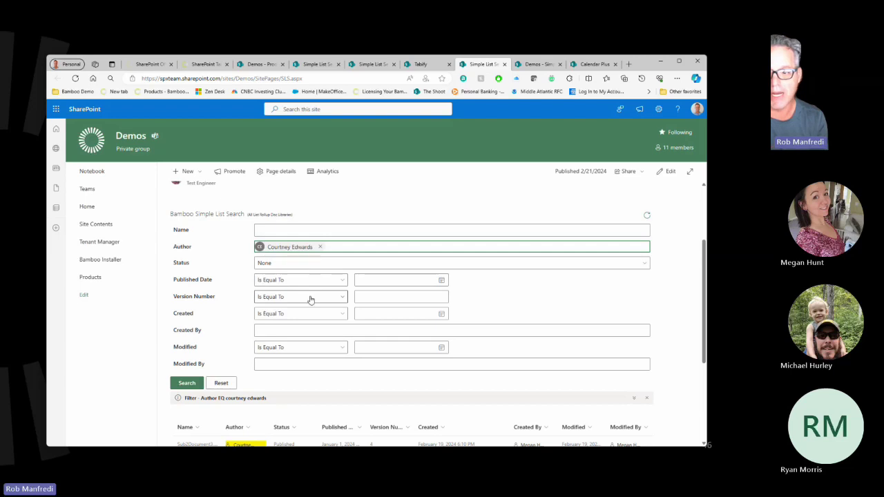
Set Published Date to Is Between Feb 1 and Feb 29, 2024 and search, leaving one result.
click(281, 283)
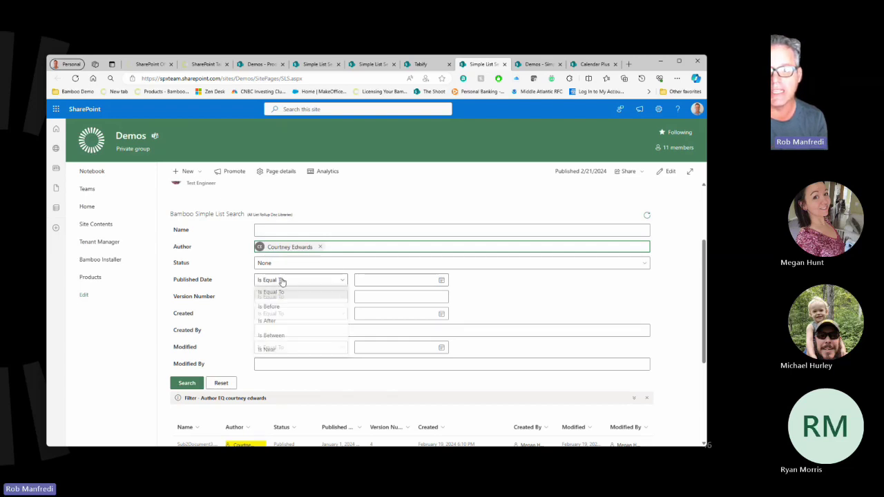
click(281, 337)
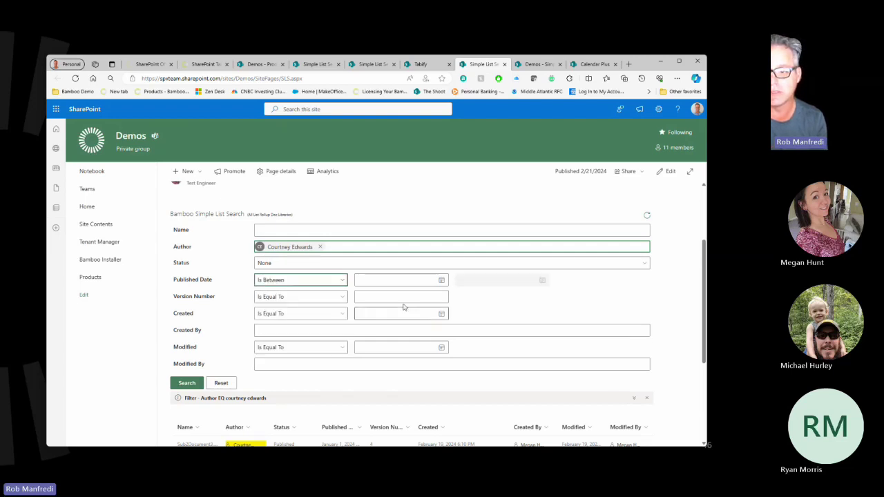
click(441, 280)
click(477, 312)
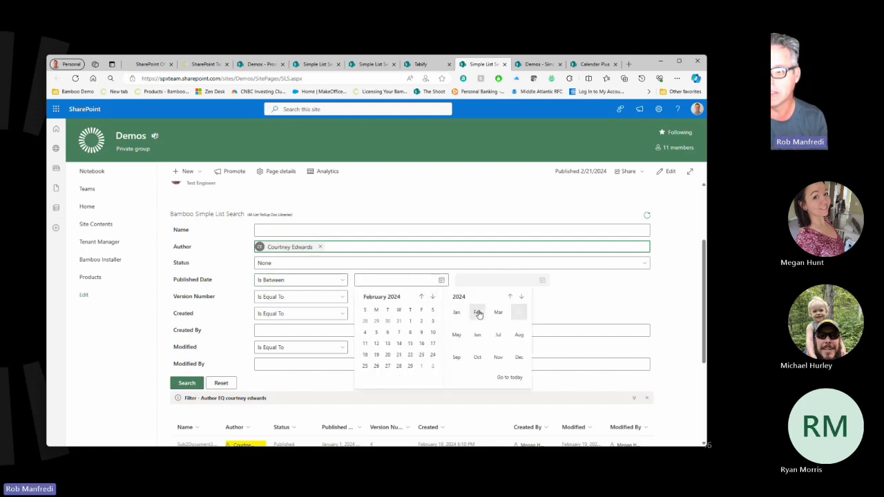
click(409, 321)
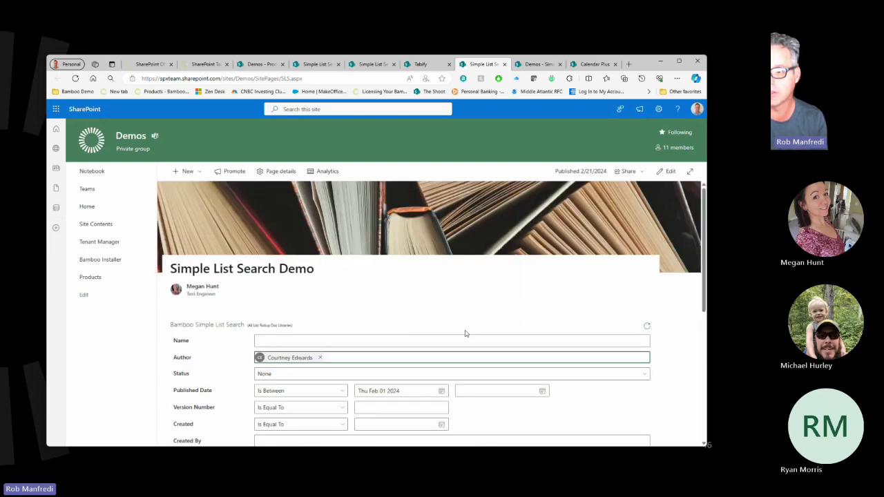
scroll(477, 332, down, 2)
click(542, 287)
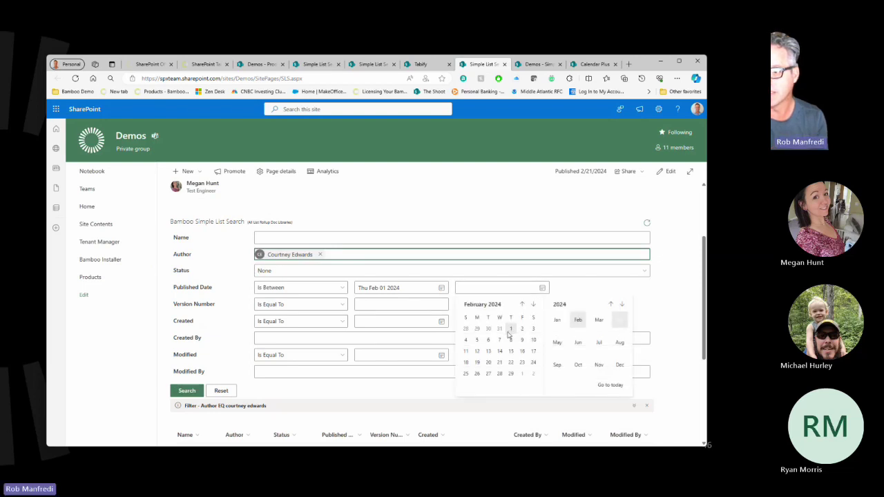
click(510, 373)
scroll(553, 352, down, 3)
scroll(567, 347, down, 2)
click(200, 285)
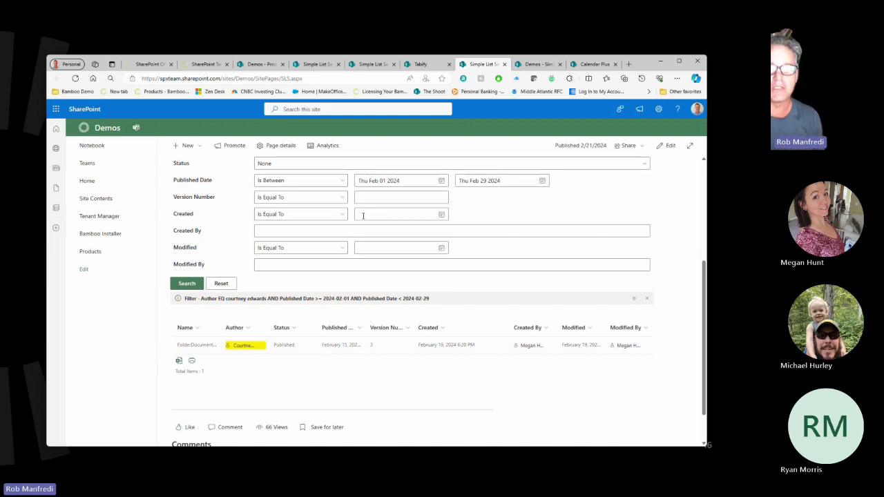
scroll(363, 216, up, 2)
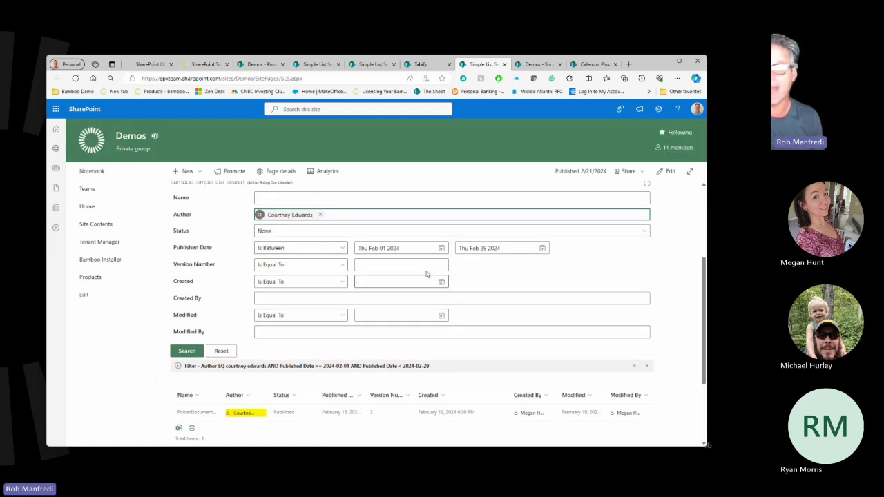
scroll(628, 232, up, 3)
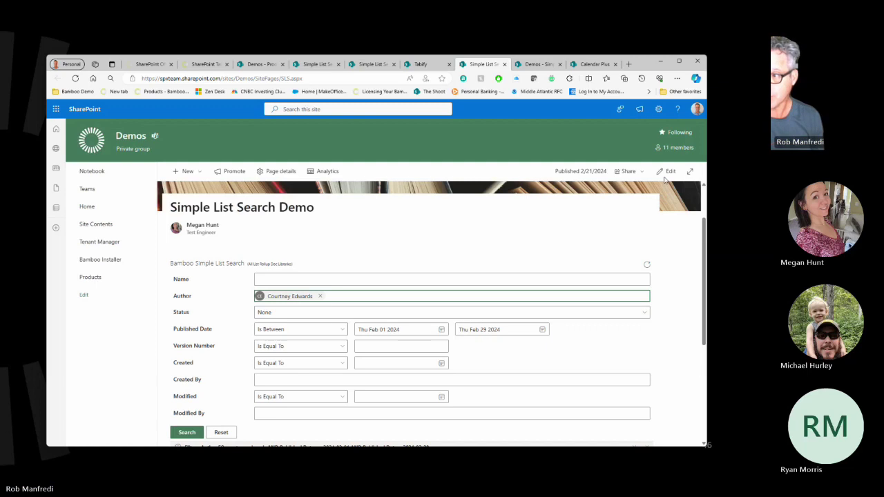
Put the page in edit mode and open the search web part's settings pane.
click(668, 172)
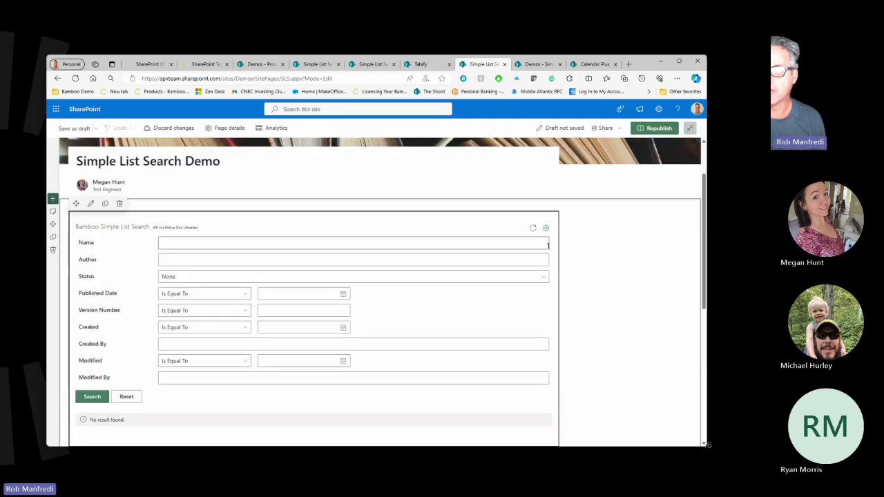
click(545, 228)
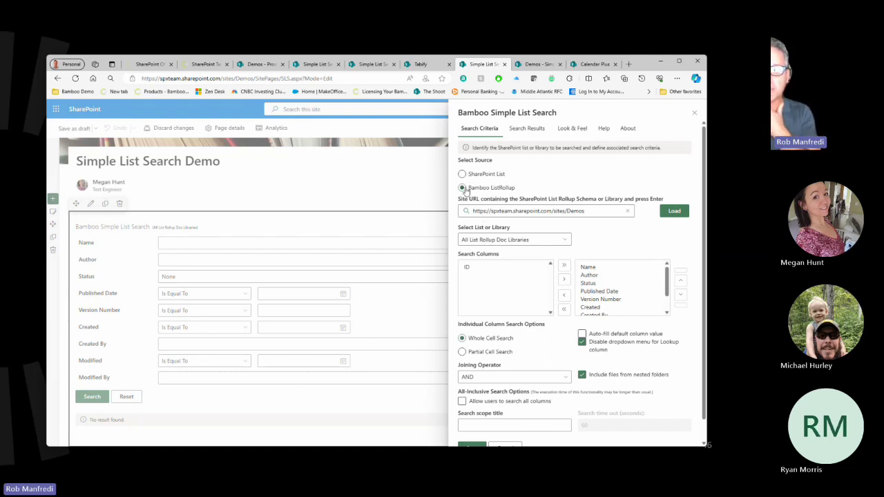
click(556, 213)
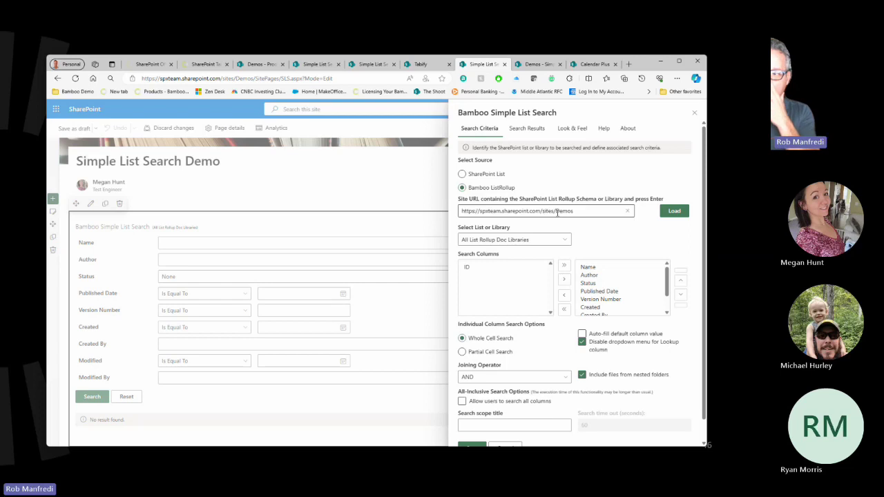
click(443, 187)
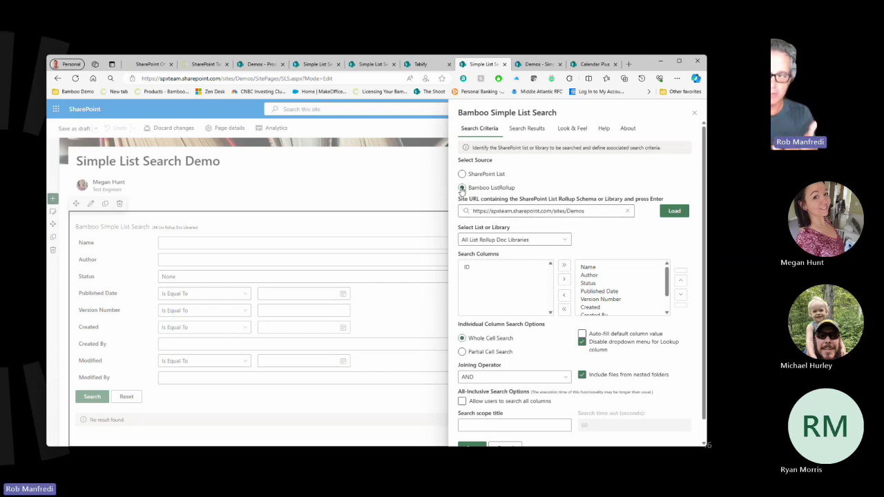
click(573, 209)
click(560, 229)
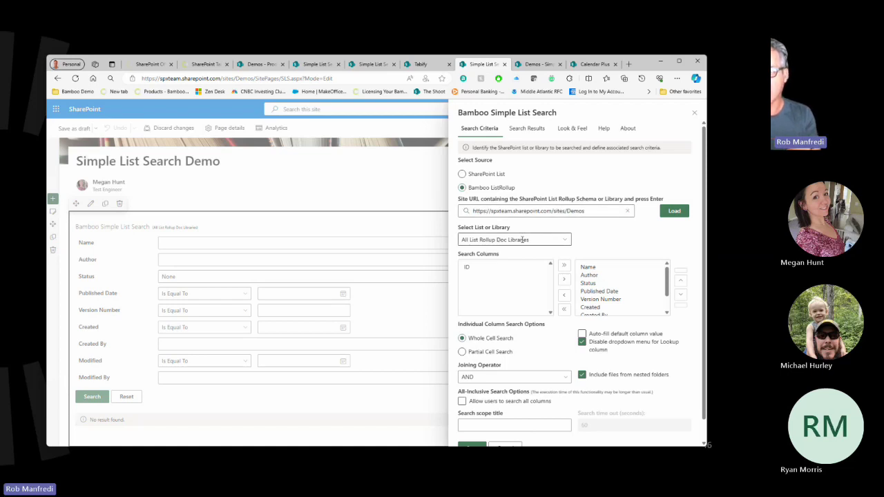
scroll(616, 282, down, 3)
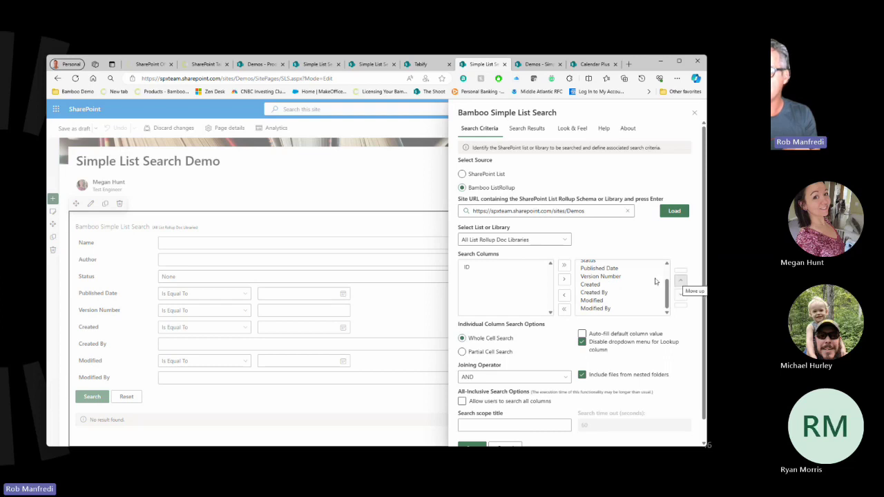
scroll(642, 283, up, 3)
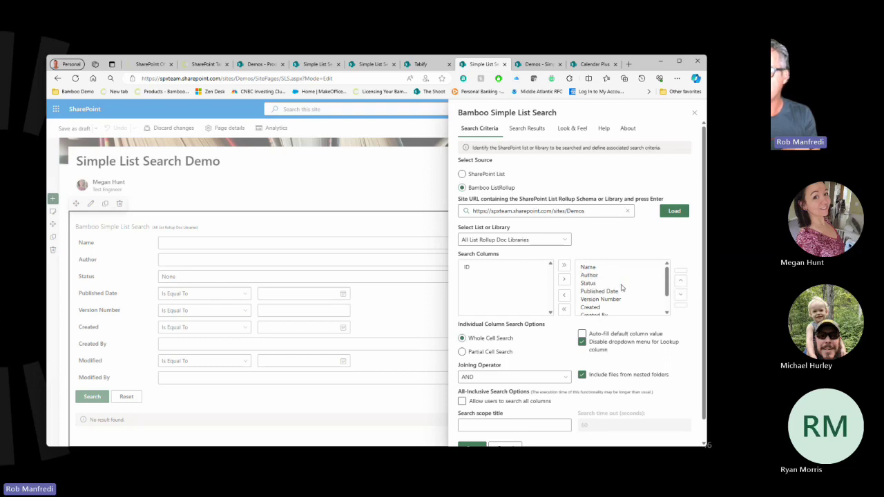
Clear all Search Columns, then add Name, Created and Published Date.
click(564, 311)
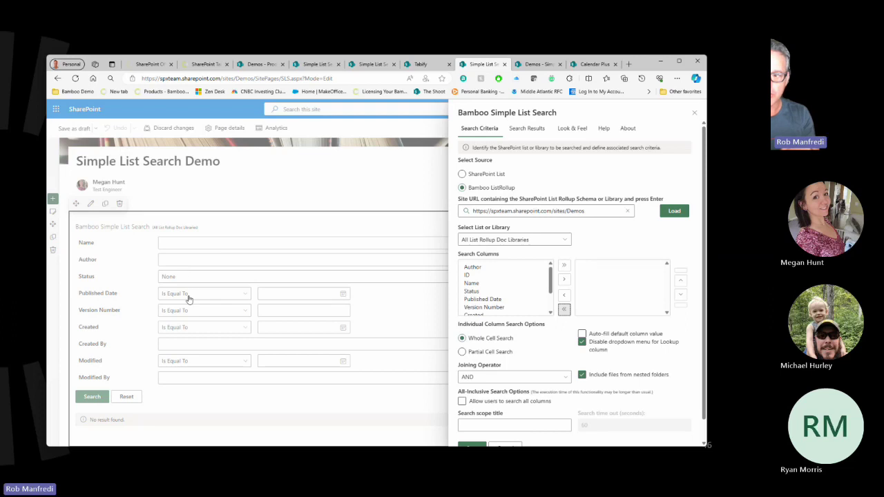
click(487, 285)
click(565, 278)
scroll(473, 309, down, 1)
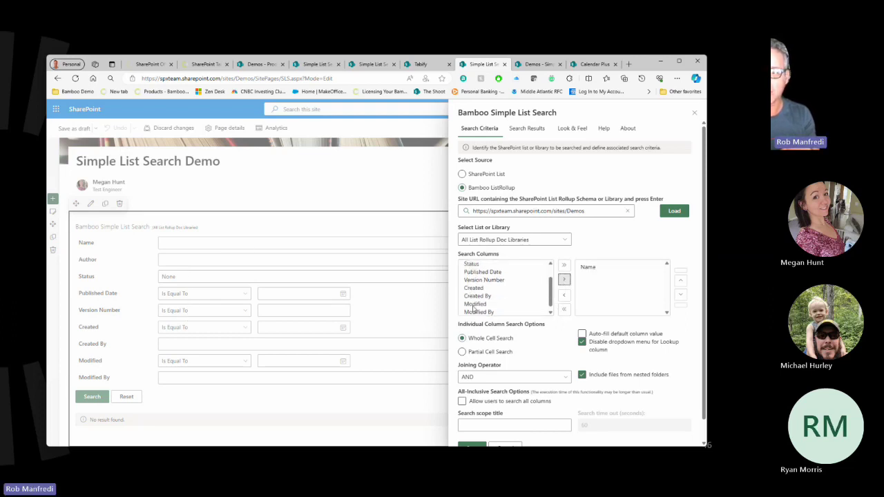
click(484, 288)
click(565, 279)
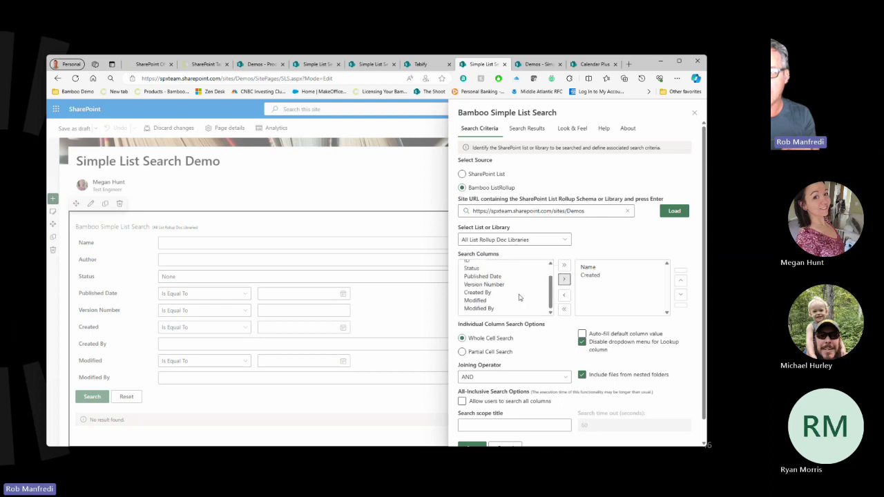
click(482, 276)
click(564, 279)
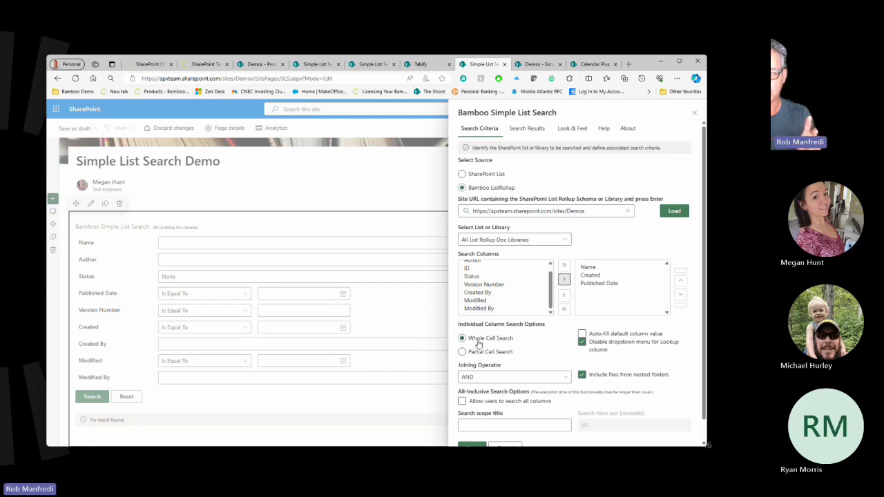
scroll(507, 325, down, 1)
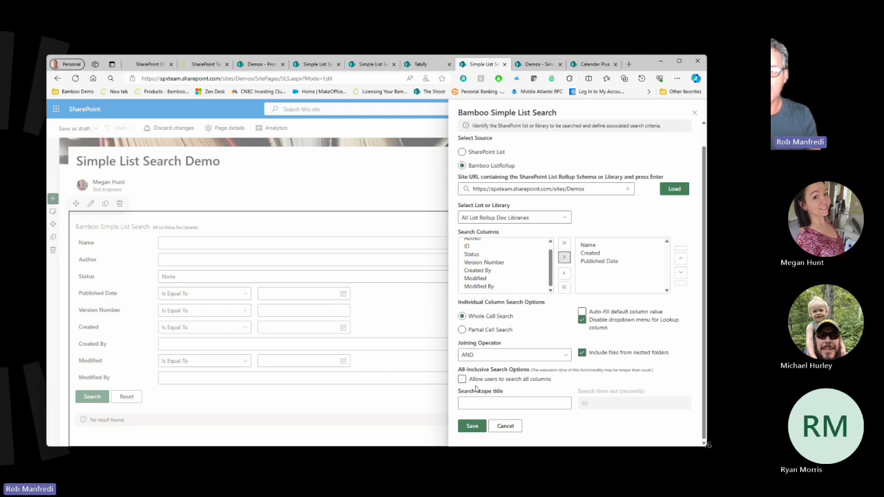
scroll(517, 324, up, 1)
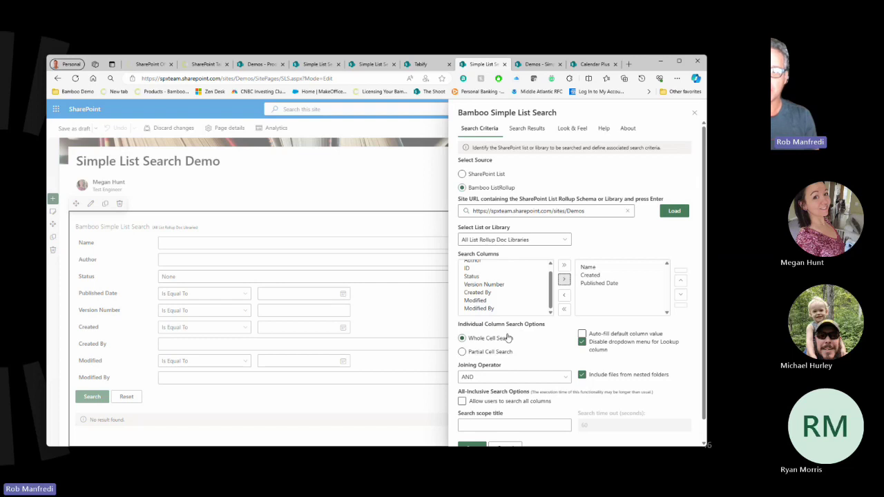
Review the Search Results display options, then close the web part settings pane.
click(529, 130)
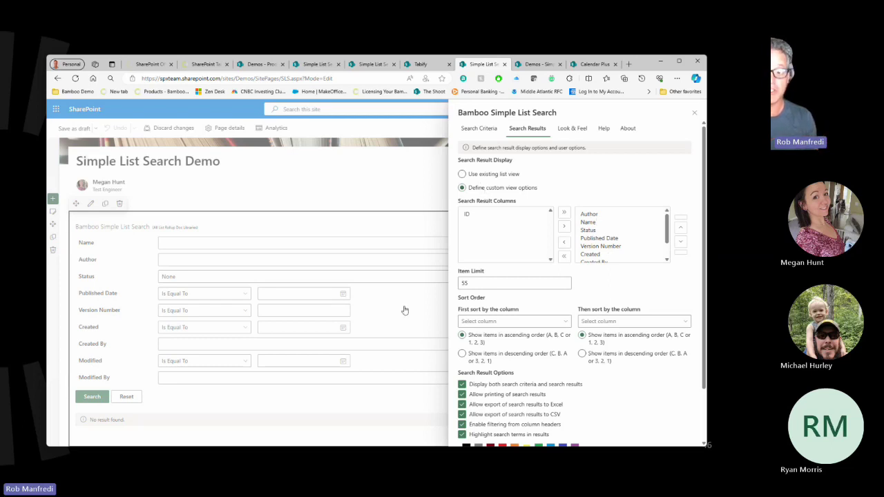
scroll(584, 283, down, 1)
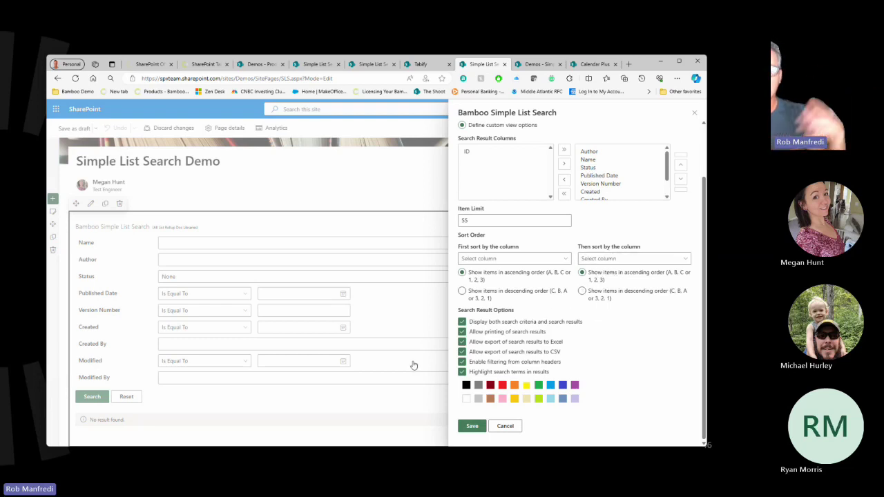
scroll(558, 331, up, 1)
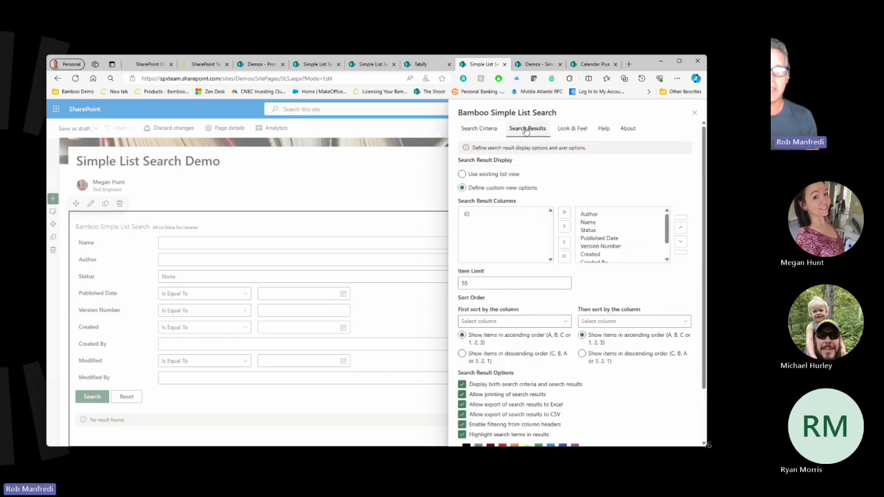
click(695, 112)
scroll(284, 257, down, 2)
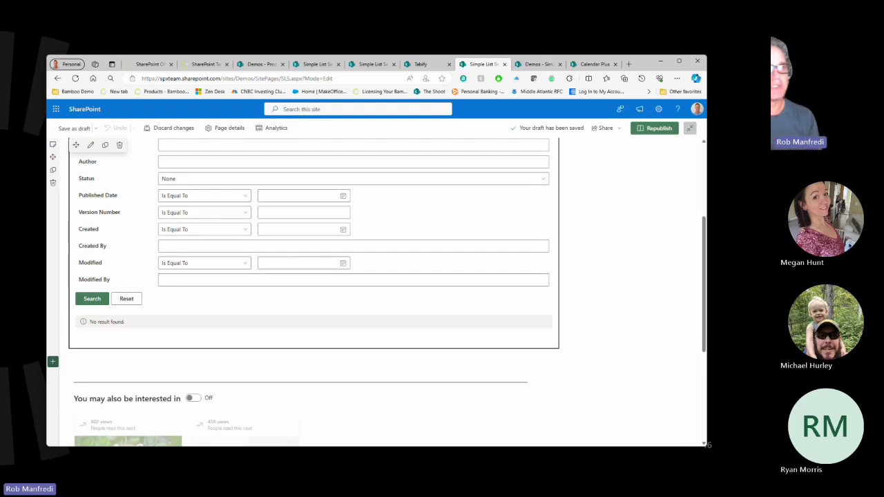
Republish the Simple List Search Demo page, then bring up the Bamboo 'Website Tour and Demo' slide.
scroll(606, 283, up, 3)
scroll(606, 273, up, 1)
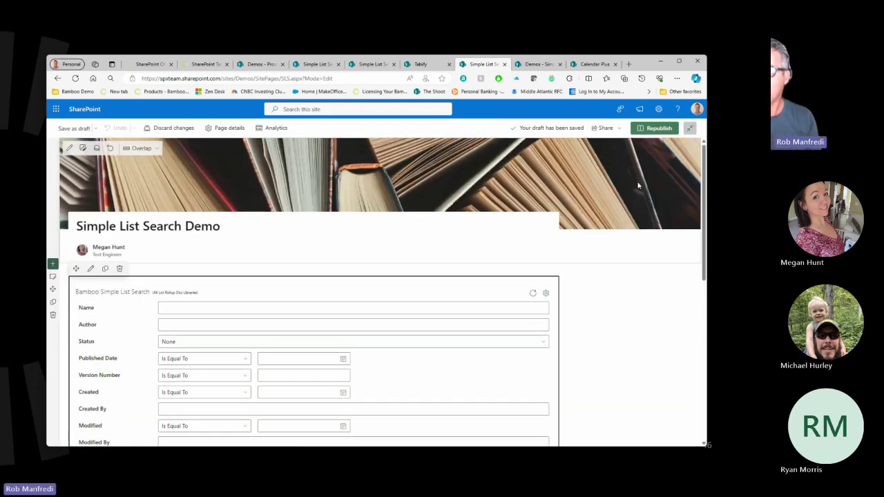
click(653, 128)
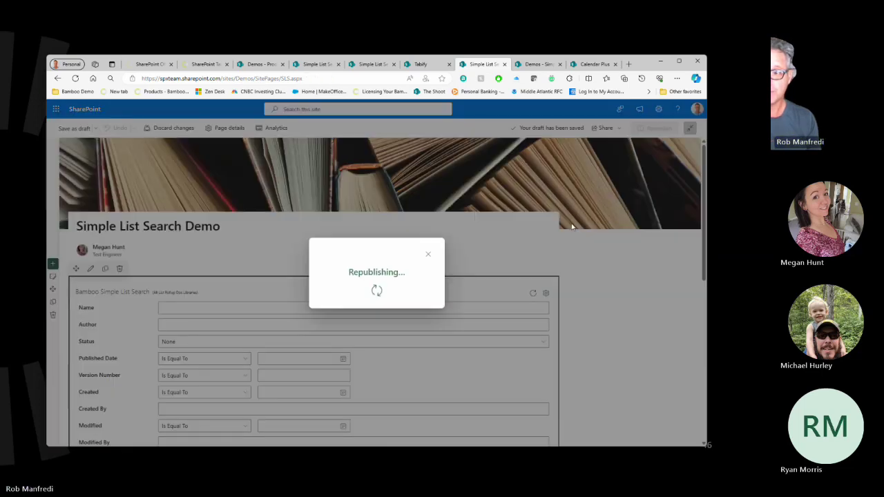
scroll(373, 302, down, 3)
scroll(373, 302, up, 2)
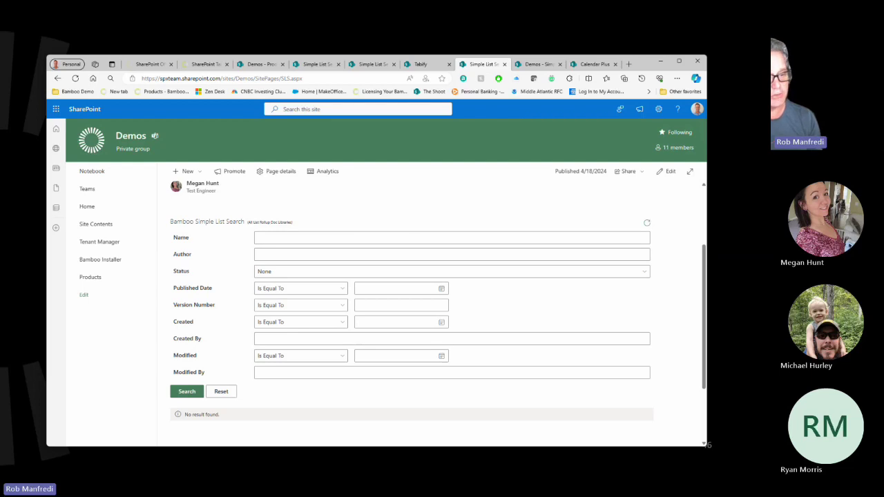
key(alt+Tab)
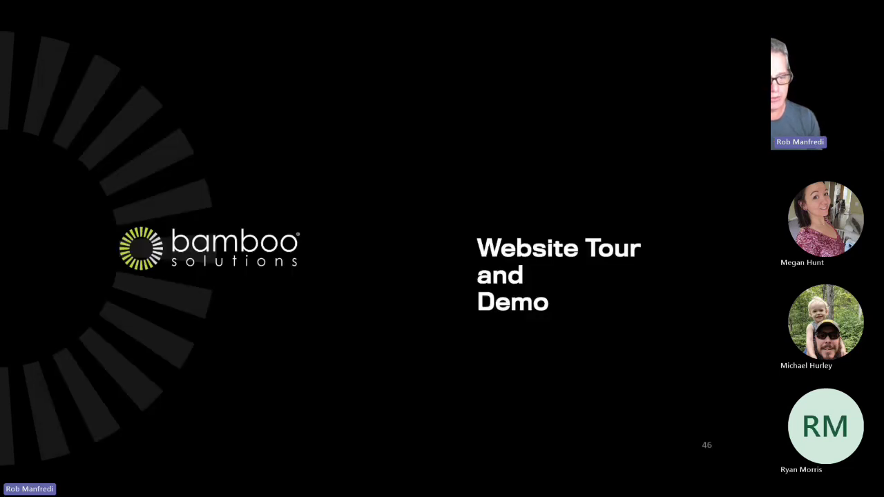
Advance the presentation to slide 50, the 'Calendar Plus' title slide.
key(Right)
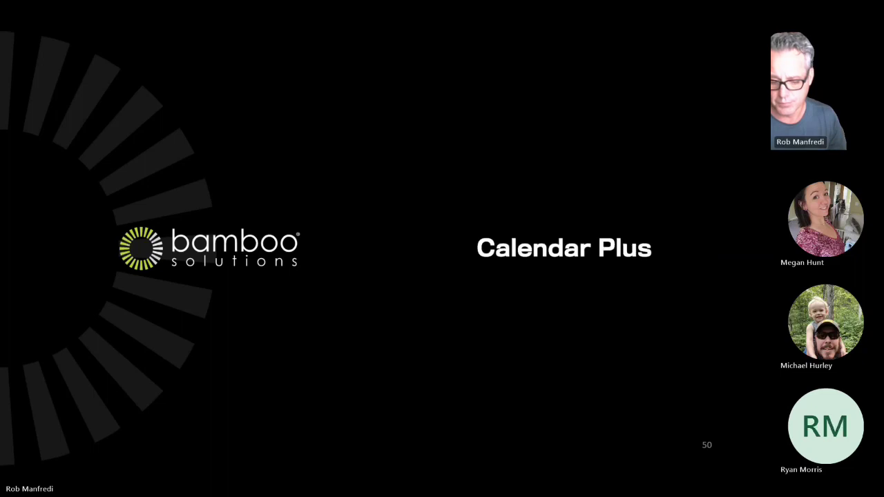
key(Right)
key(Left)
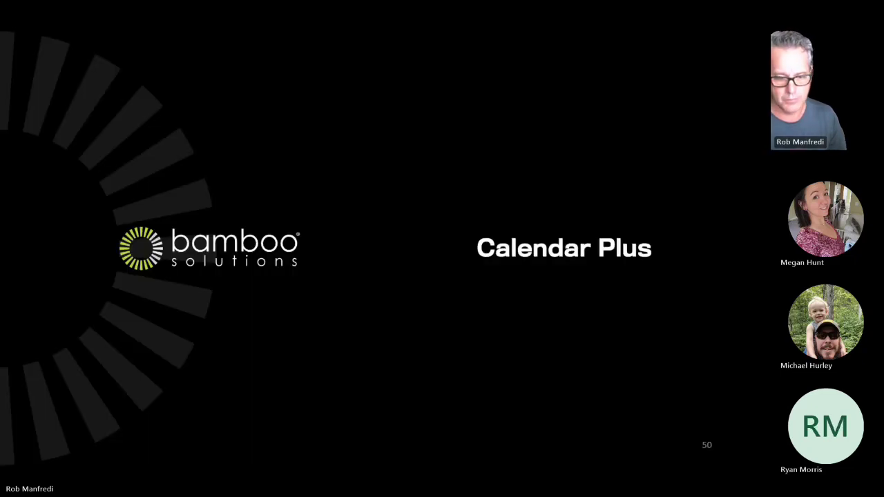
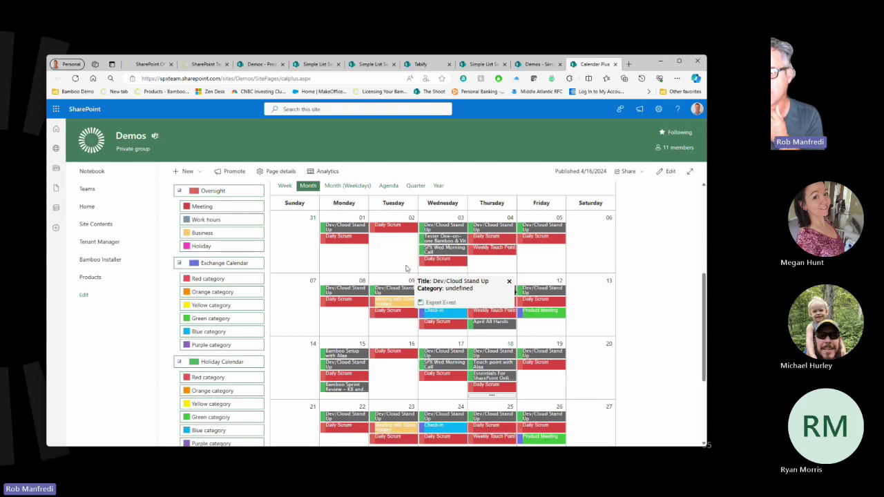
Preview the Dev/Cloud Stand Up and Daily Scrum cards, then filter the legend to Meeting only.
click(395, 292)
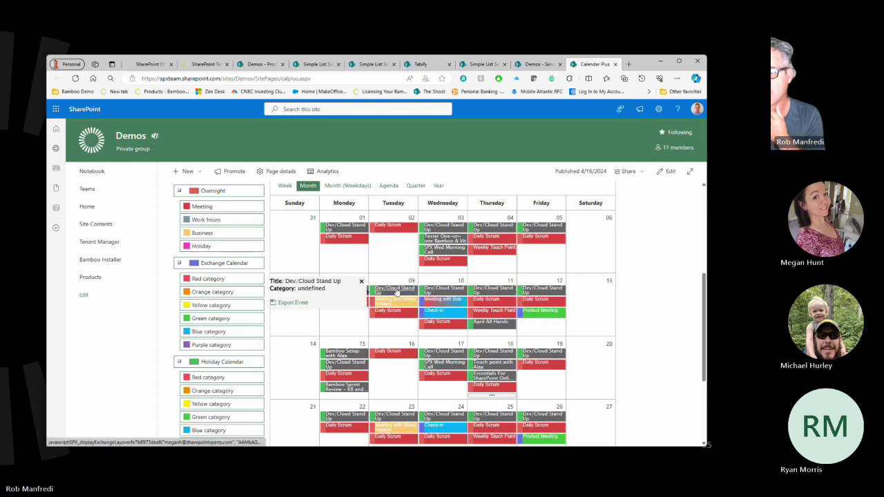
click(481, 301)
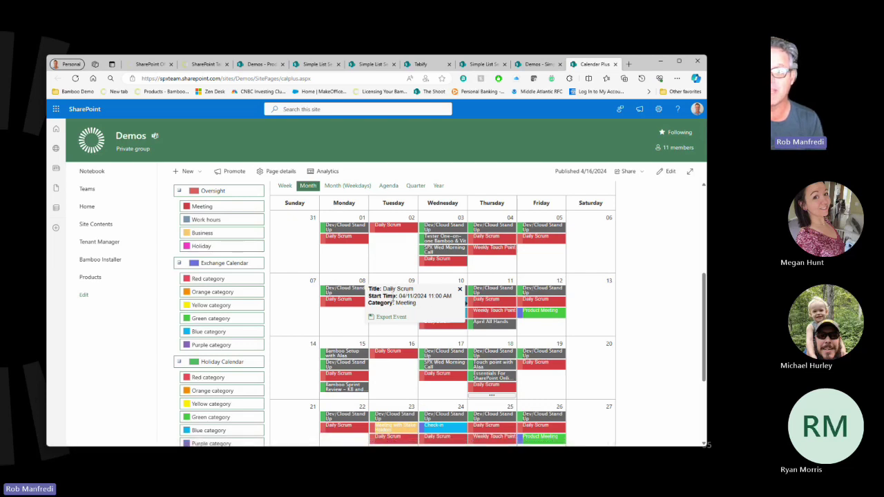
click(642, 296)
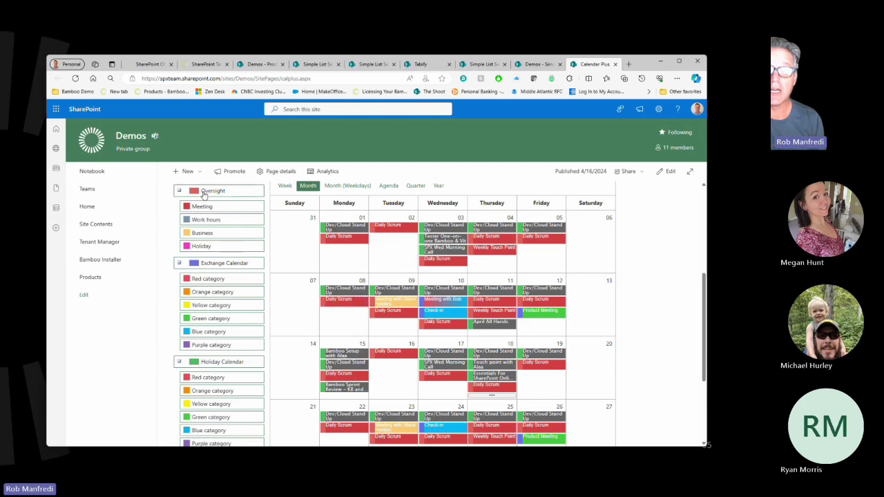
click(203, 194)
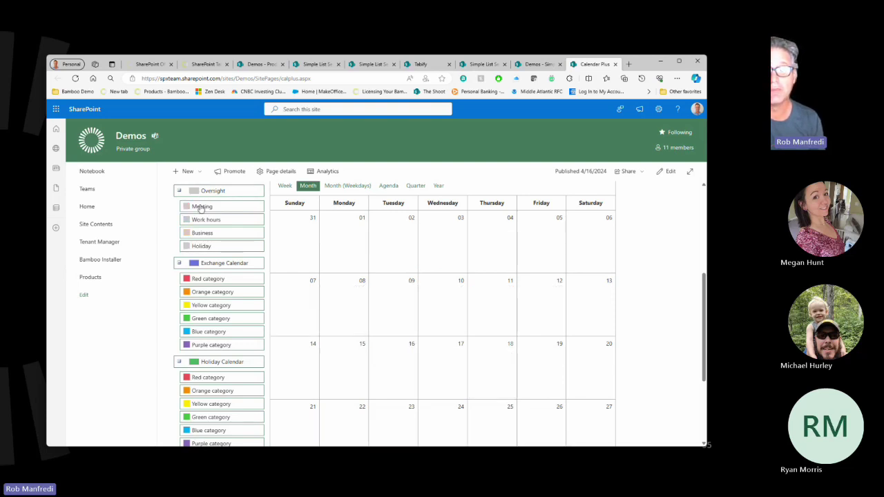
click(201, 207)
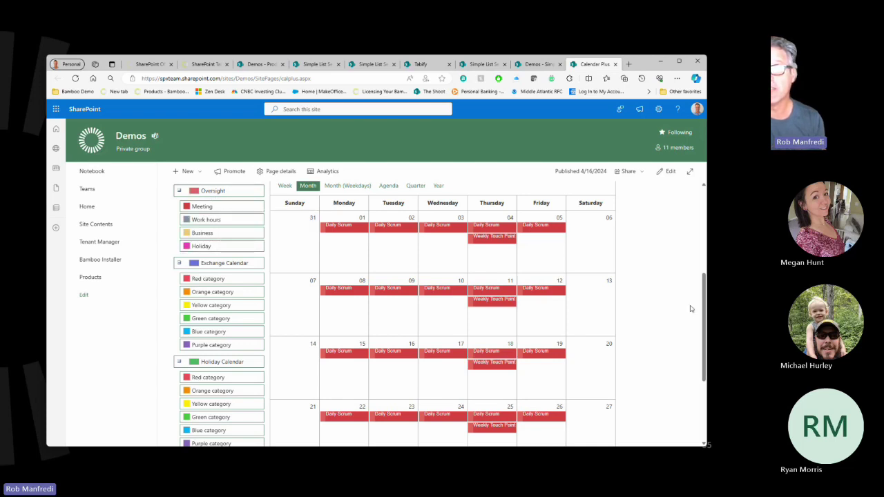
Switch the calendar to Month (Weekdays) view, then to the Agenda list.
scroll(383, 281, up, 2)
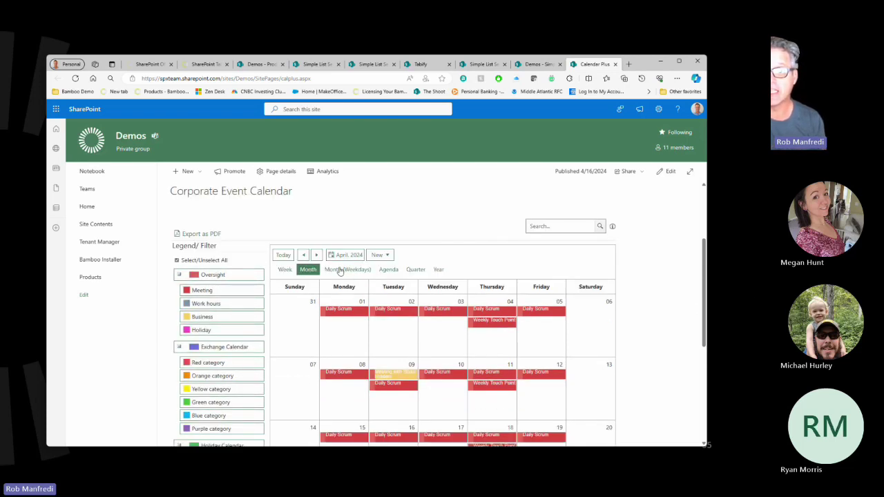
click(340, 271)
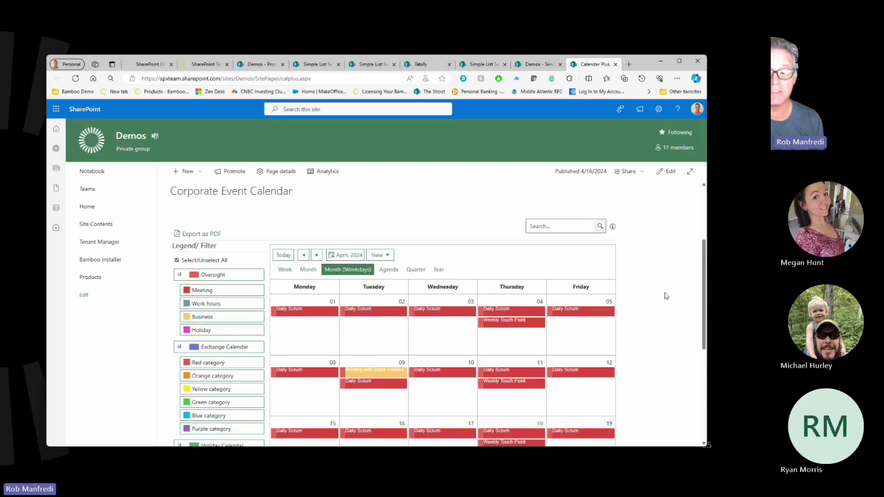
click(391, 270)
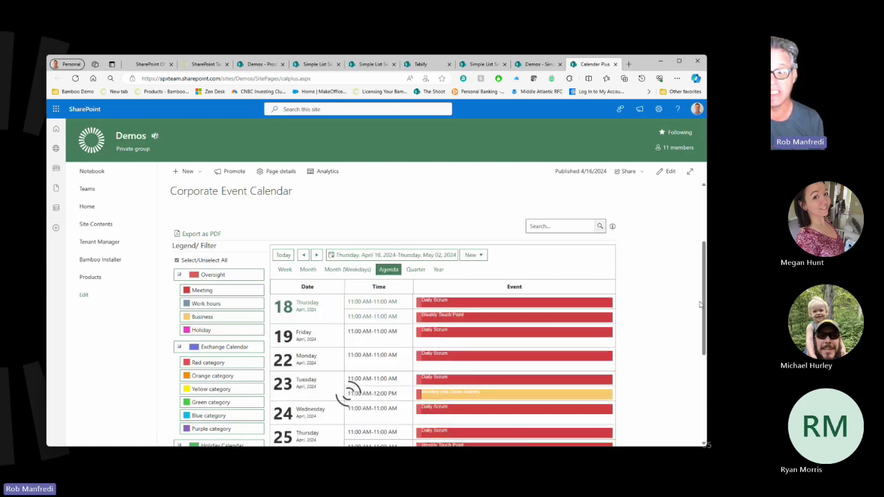
scroll(505, 310, down, 1)
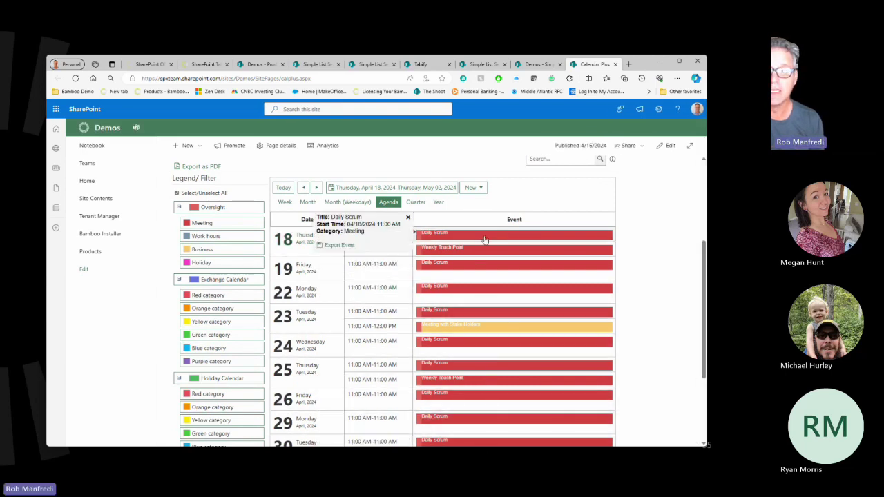
Switch to Quarter view, then the 2024 Year view, scrolling January through December.
click(419, 203)
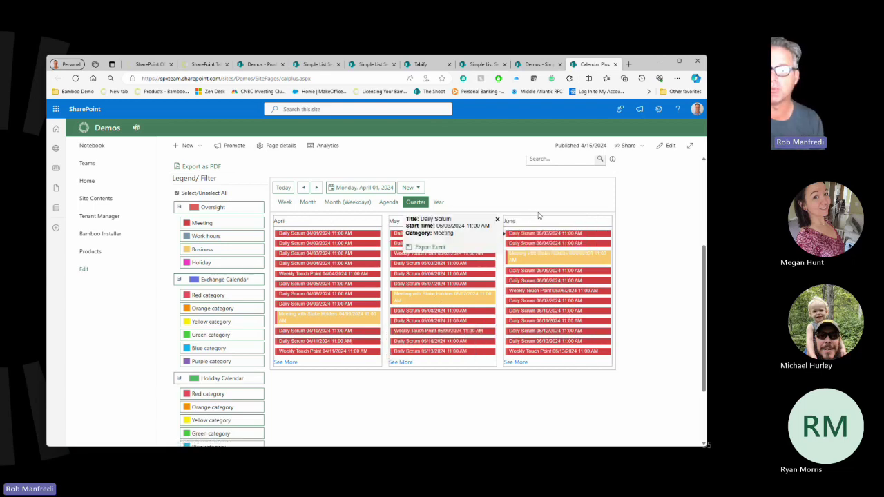
click(437, 202)
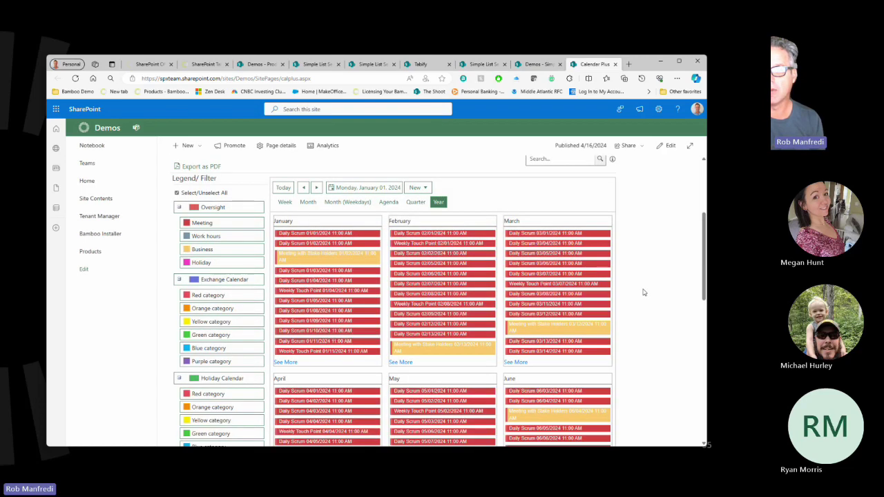
scroll(643, 292, down, 6)
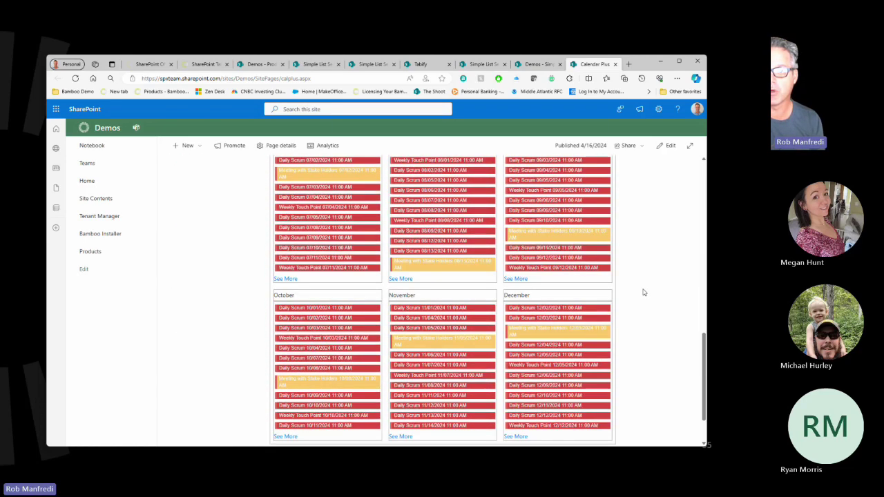
scroll(643, 292, up, 8)
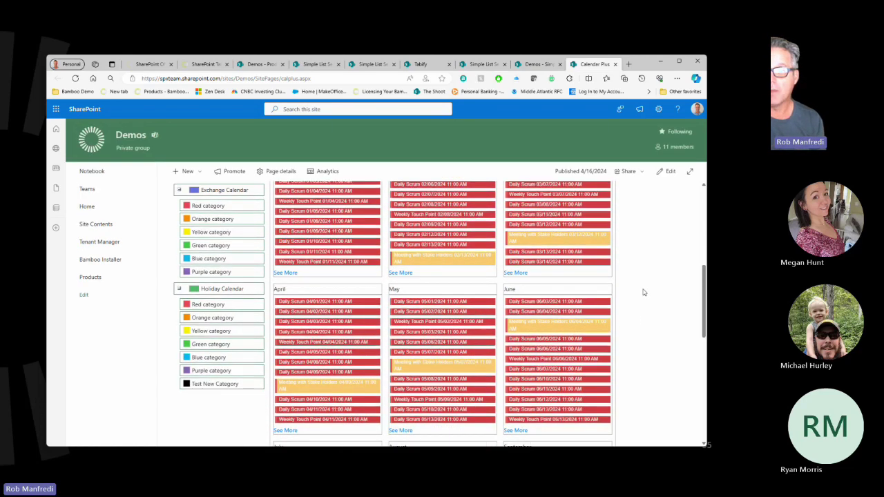
scroll(642, 291, up, 5)
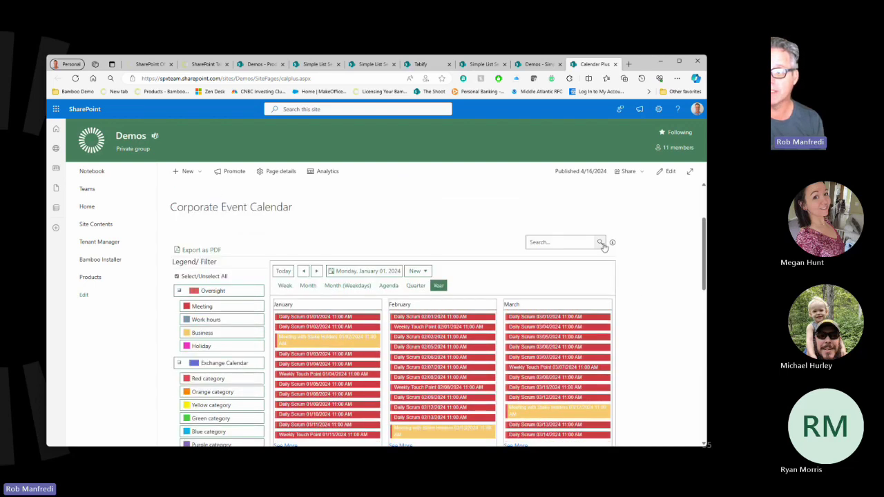
Search the calendar for 'Touch Point', review the results, then go back to the calendar.
click(541, 242)
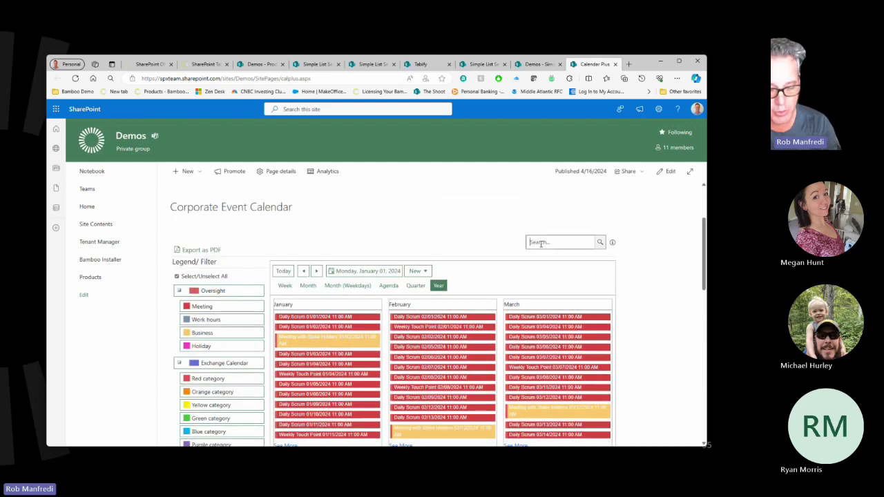
text(Touch Point)
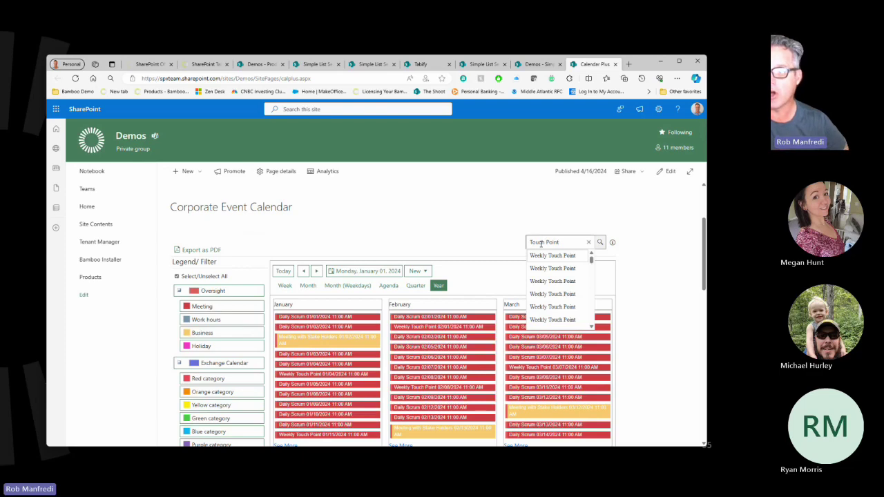
click(599, 241)
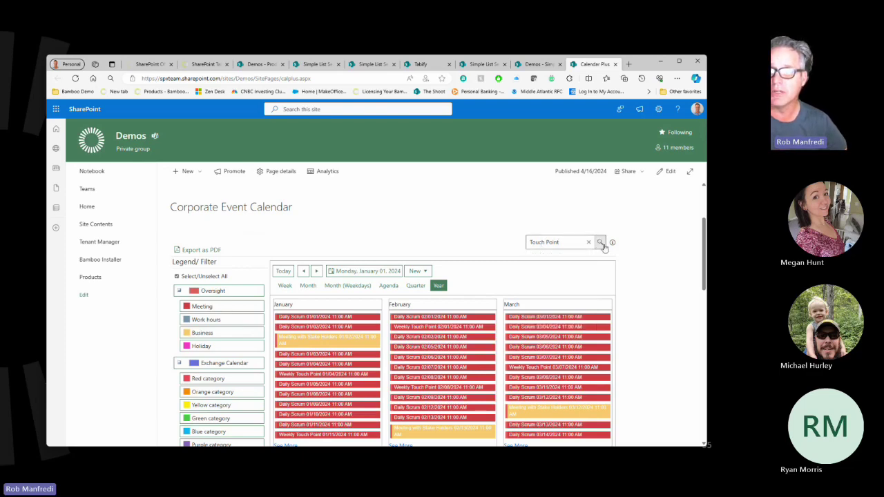
scroll(663, 295, down, 2)
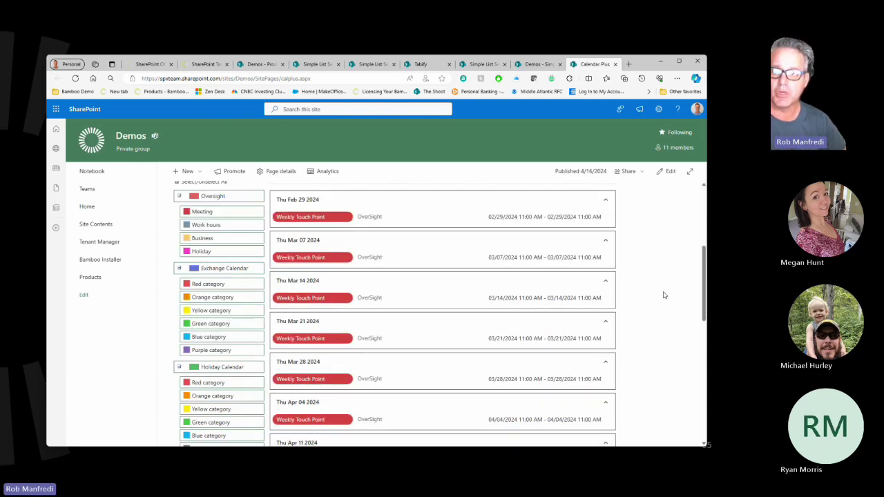
scroll(663, 295, down, 3)
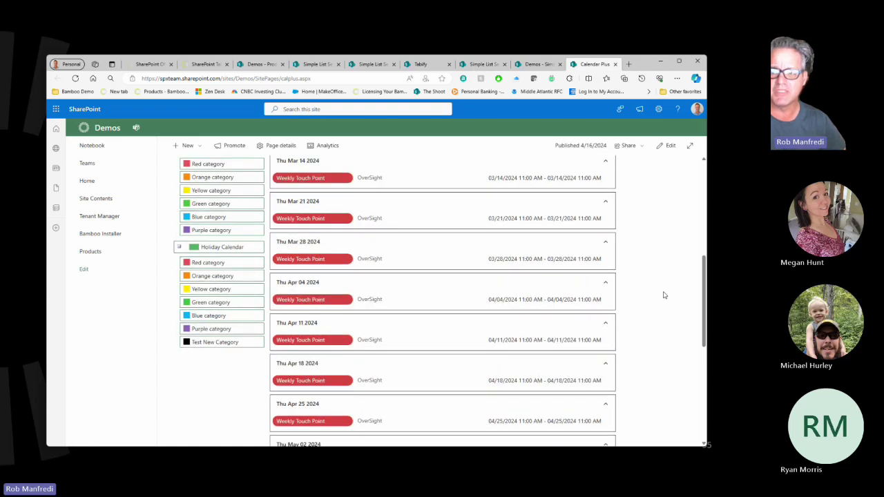
scroll(664, 295, down, 2)
scroll(664, 294, down, 3)
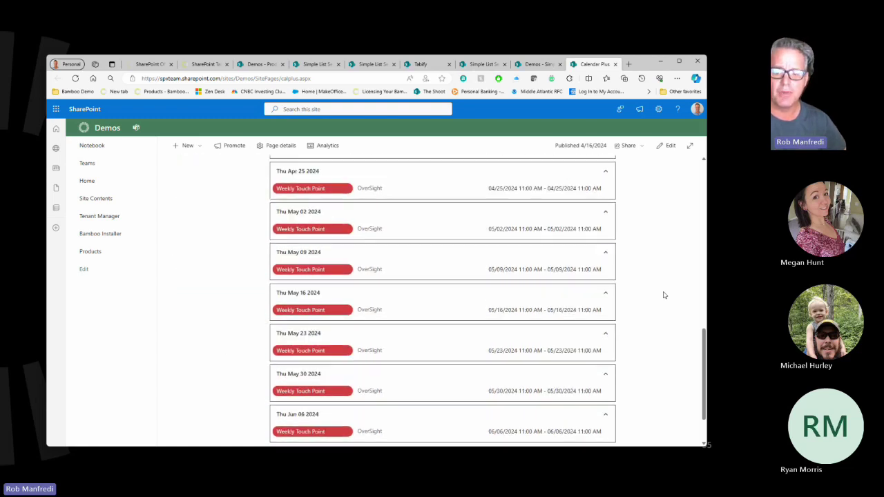
scroll(663, 295, down, 1)
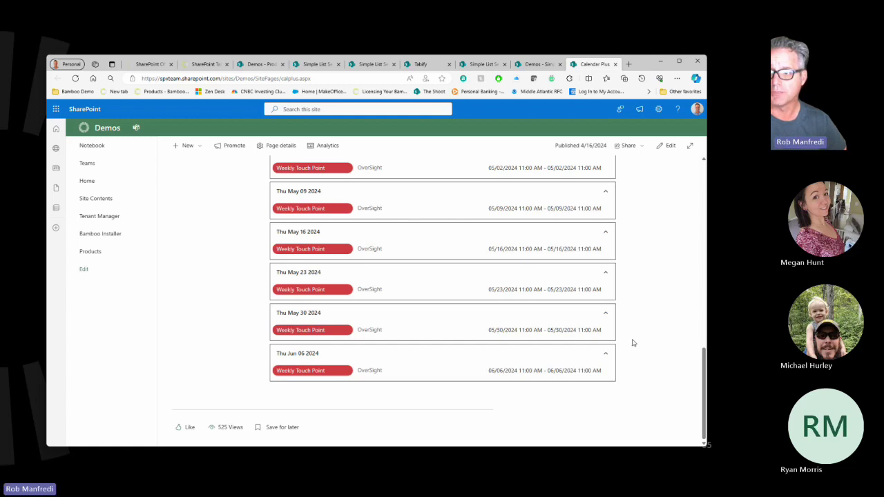
scroll(631, 341, up, 5)
scroll(631, 341, up, 3)
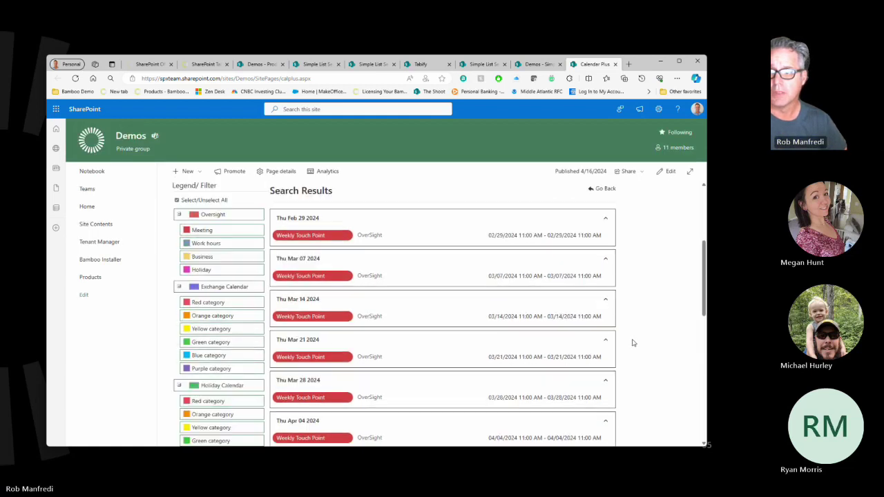
click(602, 191)
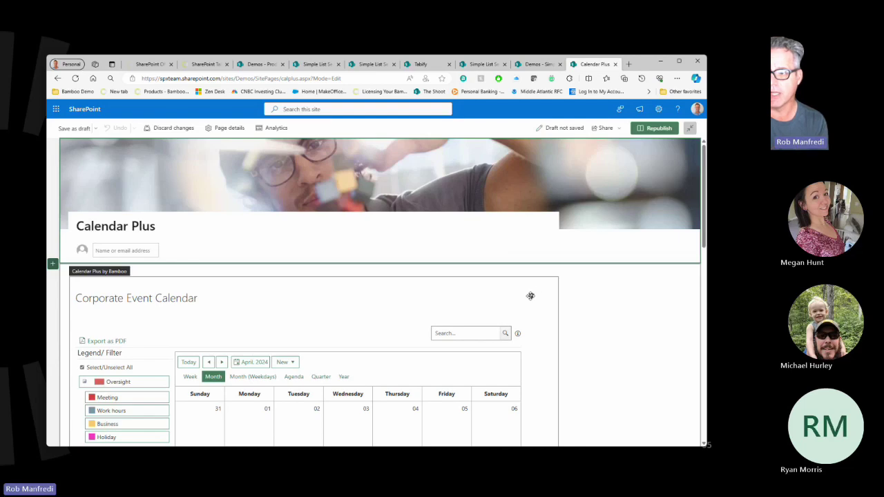
Open the Corporate Event Calendar web part's Calendar Plus settings panel.
scroll(531, 295, down, 2)
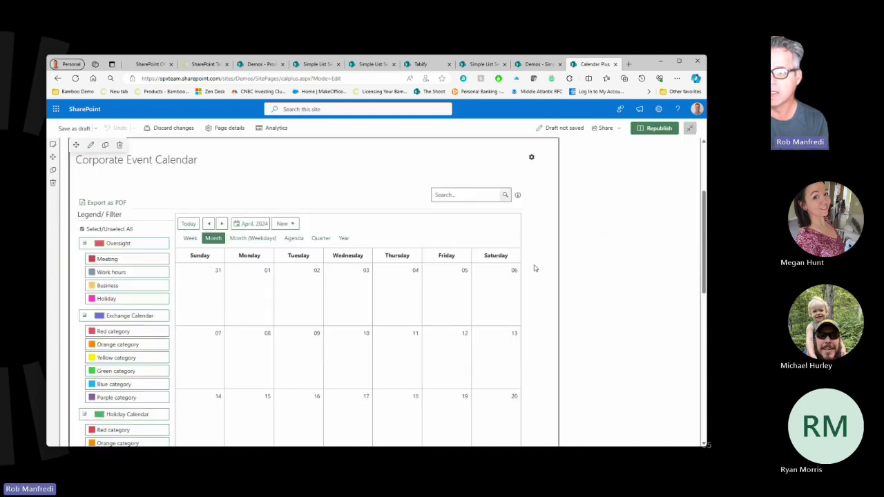
click(532, 158)
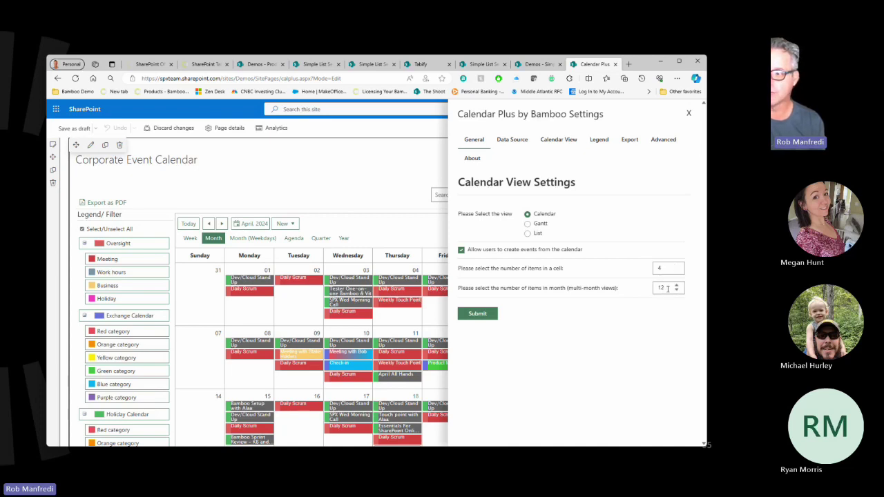
Open the data source settings and review the title font options, keeping Arial.
click(514, 142)
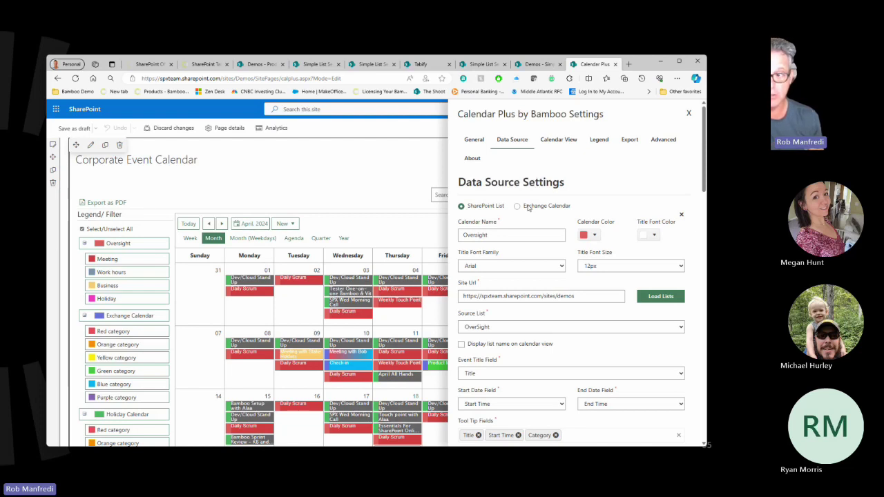
scroll(605, 201, down, 1)
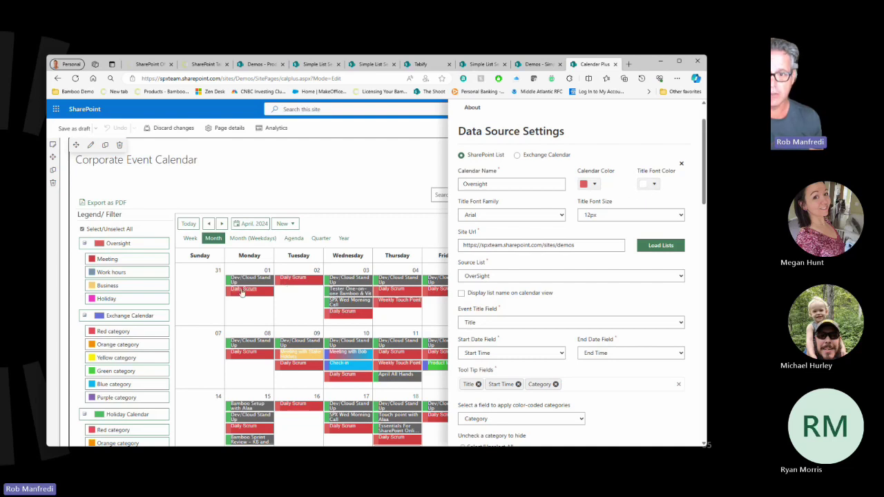
mouse_move(241, 291)
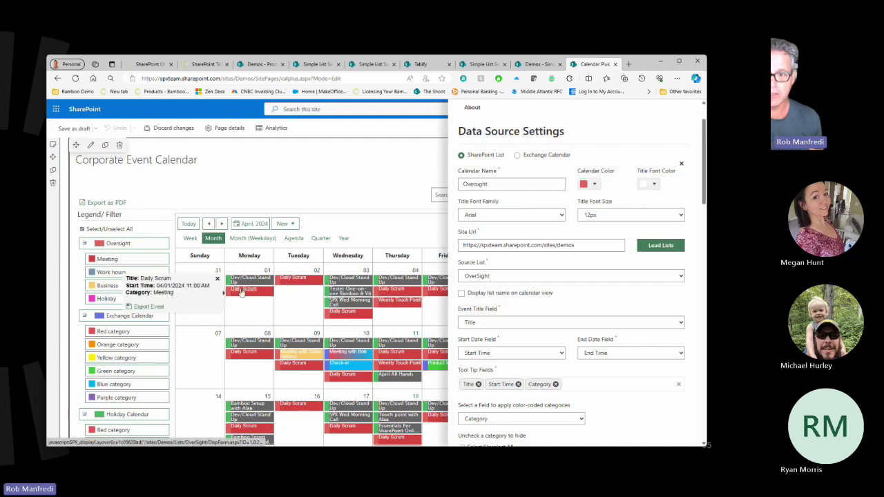
click(503, 222)
click(505, 222)
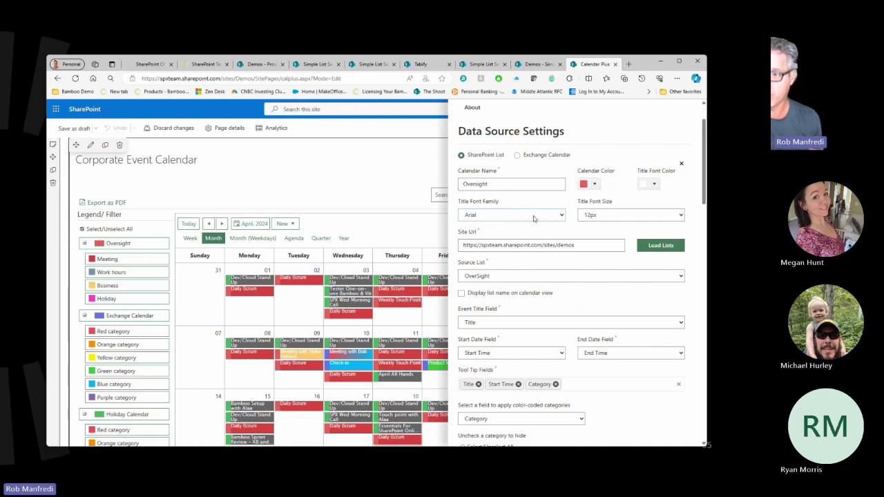
scroll(594, 242, down, 2)
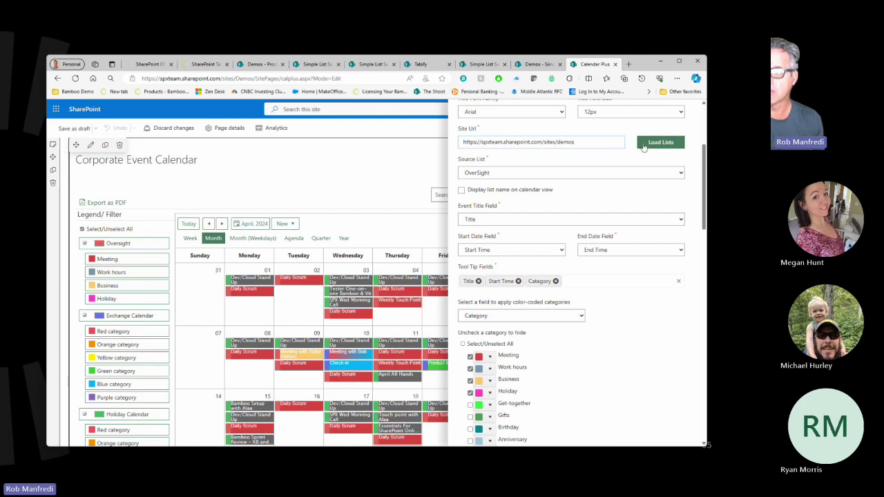
Keep OverSight and Title, add Attachments as a tooltip field, and enable the Get-together category.
click(510, 174)
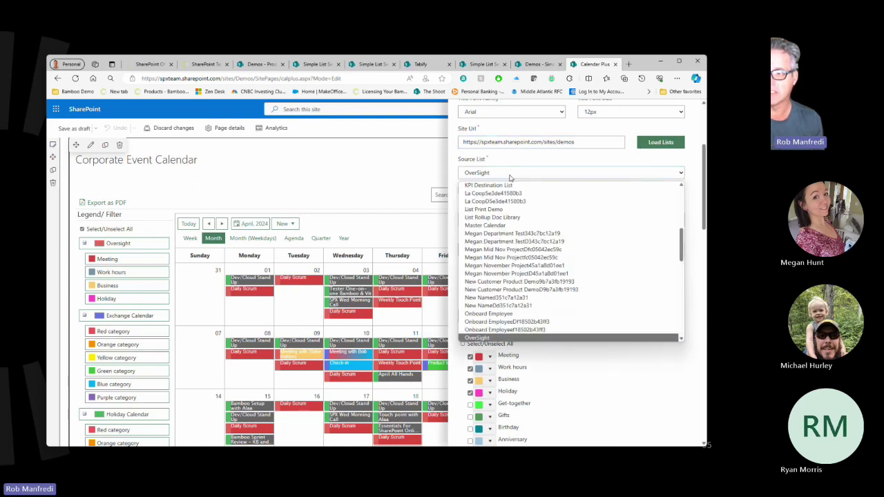
click(509, 174)
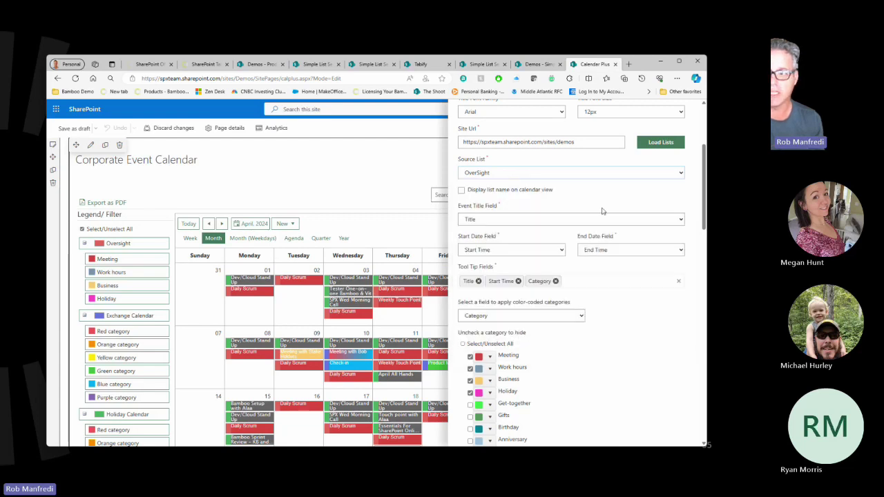
click(498, 220)
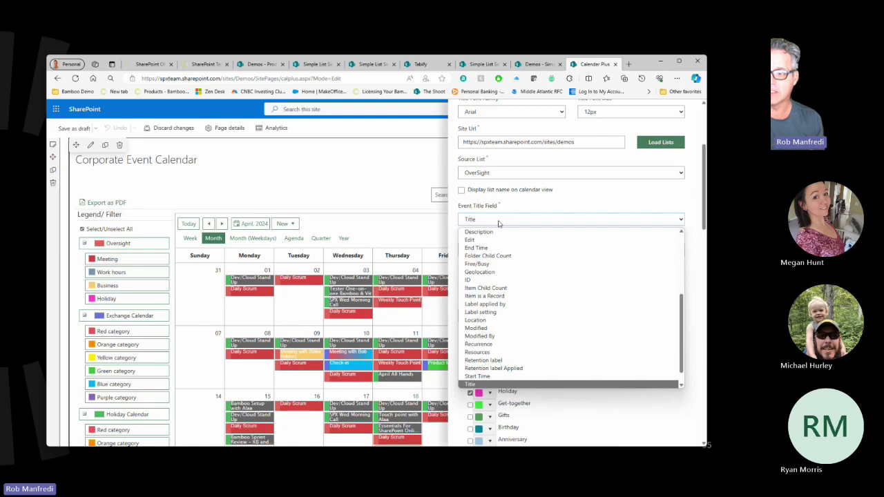
click(499, 221)
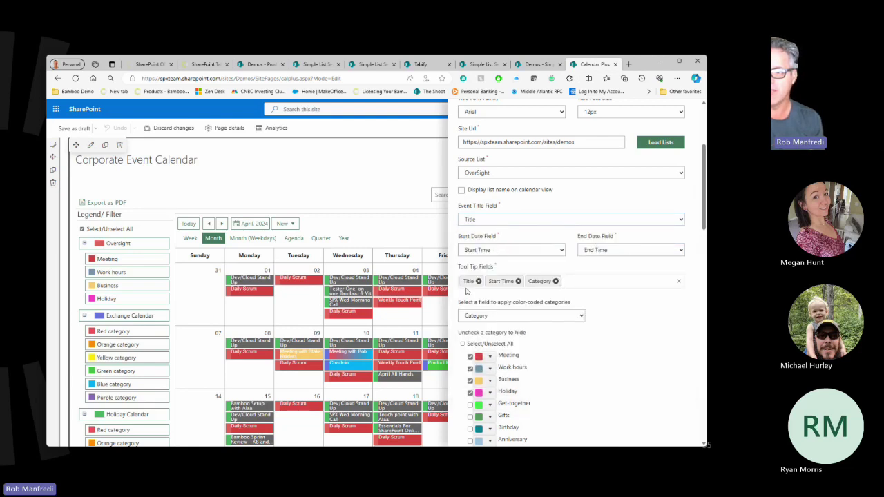
click(582, 280)
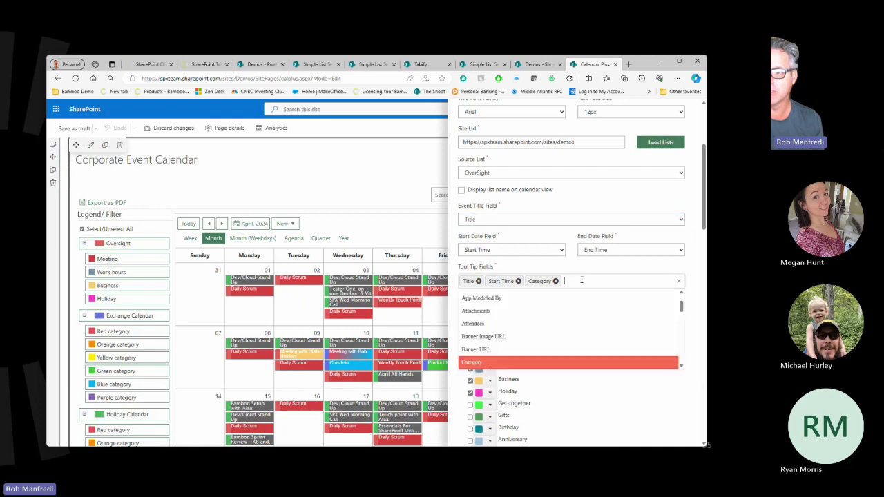
click(596, 310)
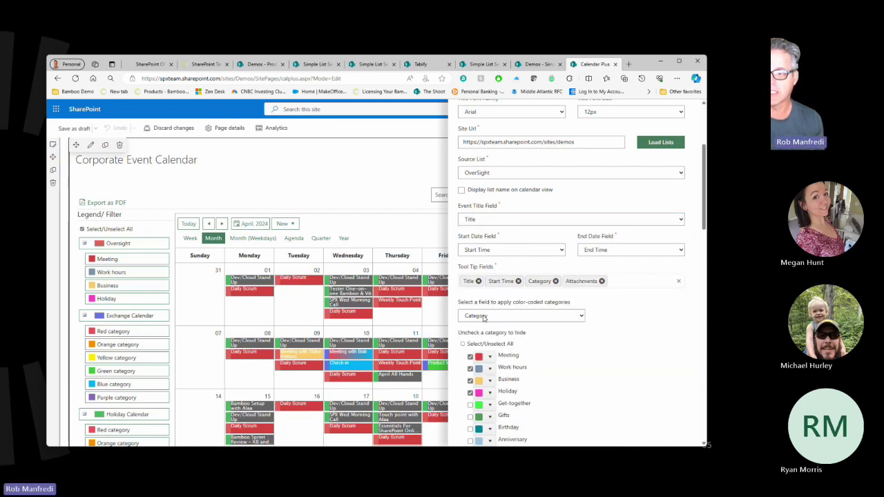
scroll(651, 333, down, 1)
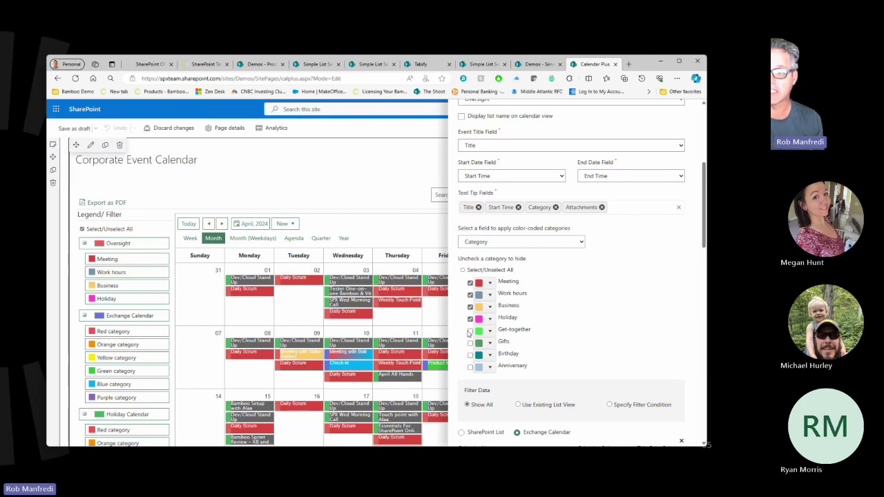
click(470, 330)
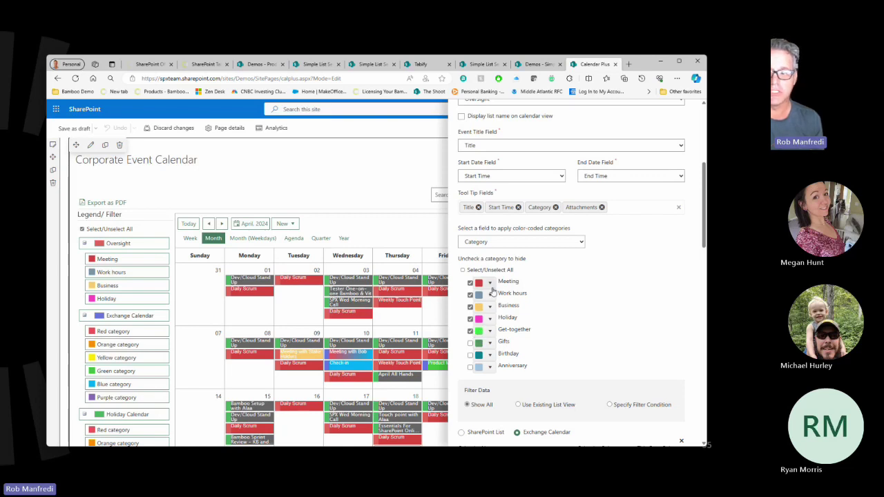
scroll(492, 277, down, 2)
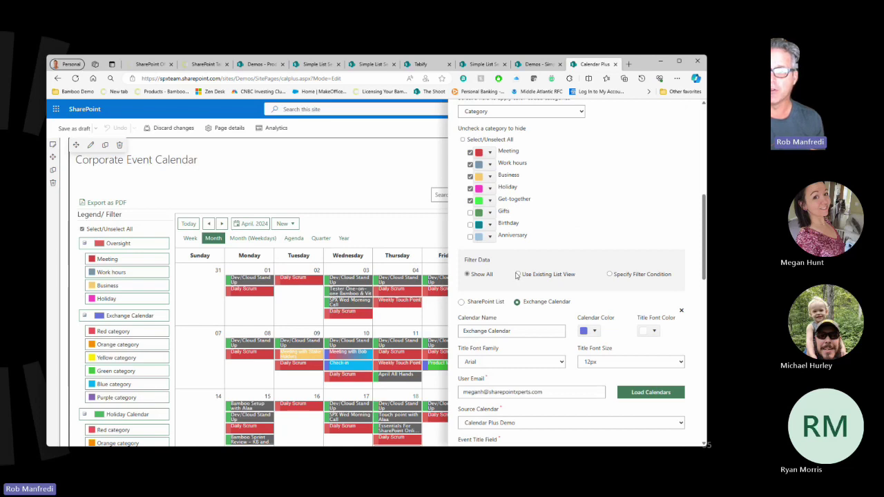
click(517, 275)
click(508, 305)
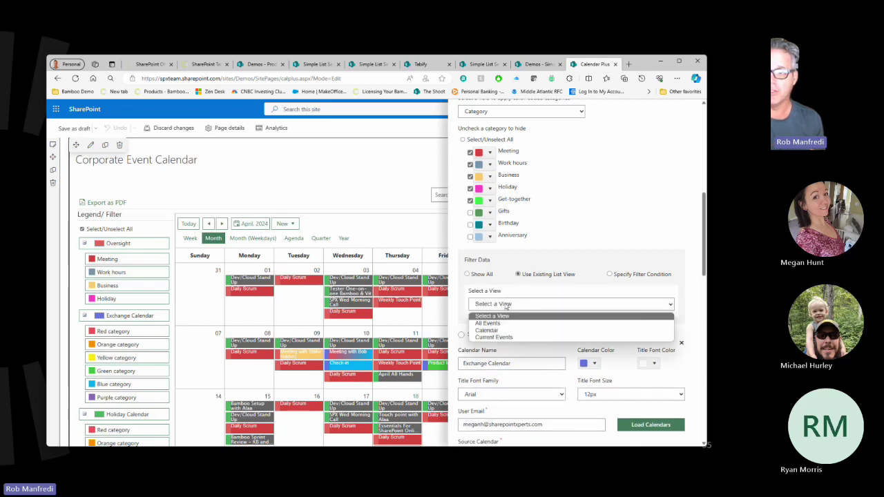
click(506, 306)
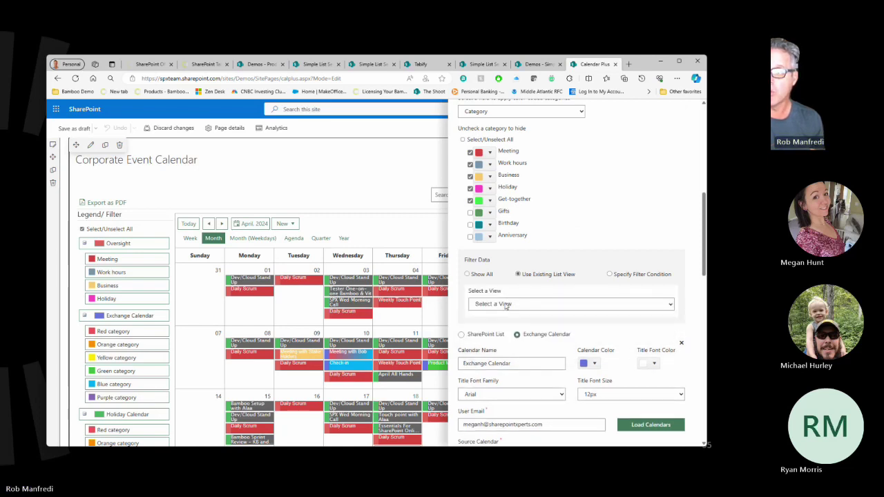
click(609, 275)
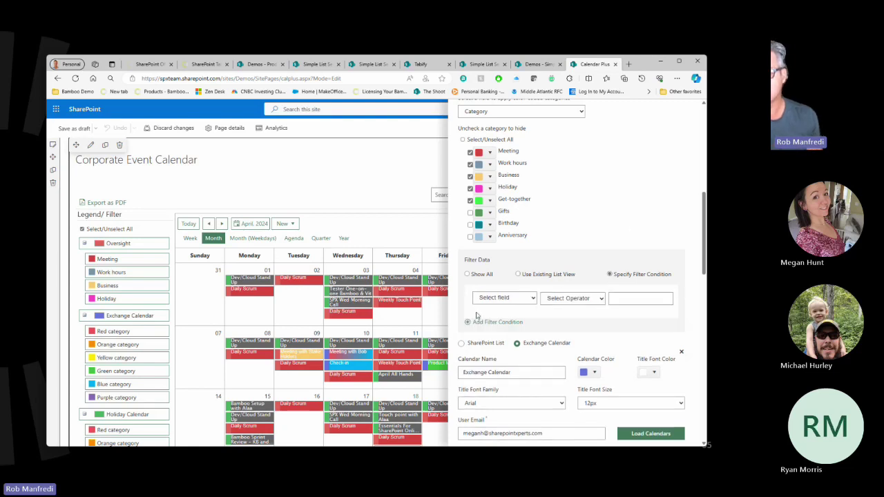
click(497, 299)
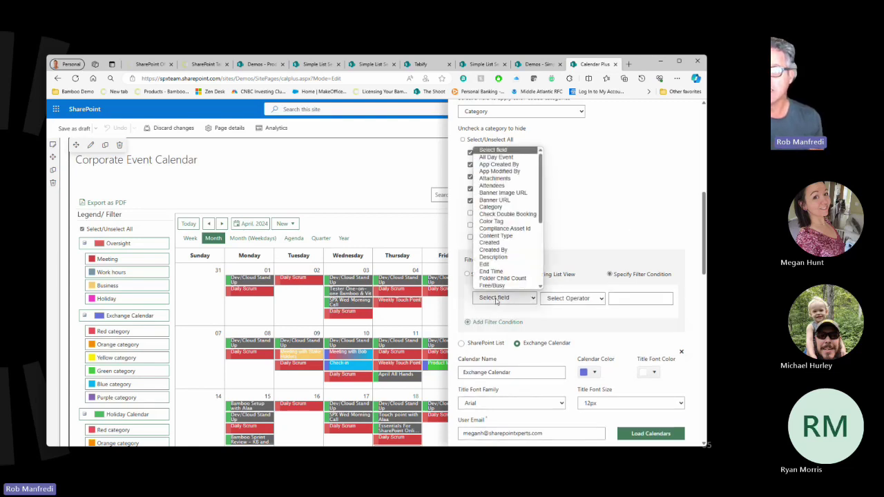
click(496, 258)
click(566, 298)
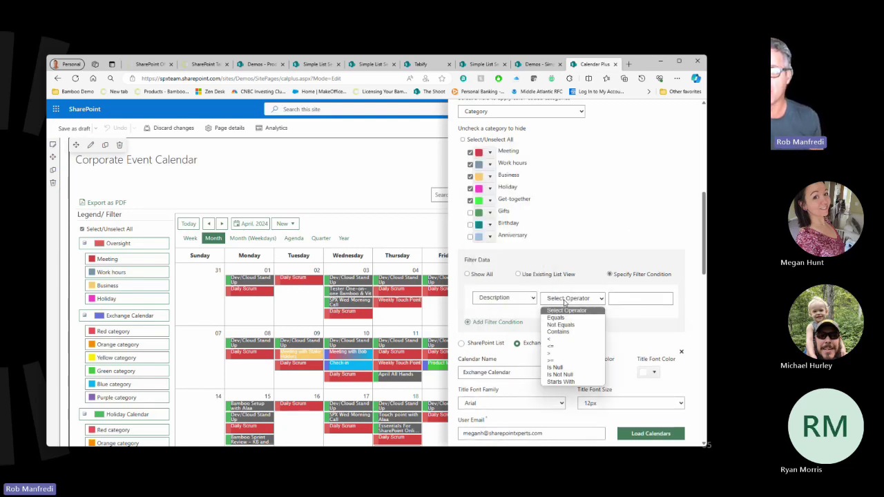
click(557, 317)
click(625, 298)
text(Publish)
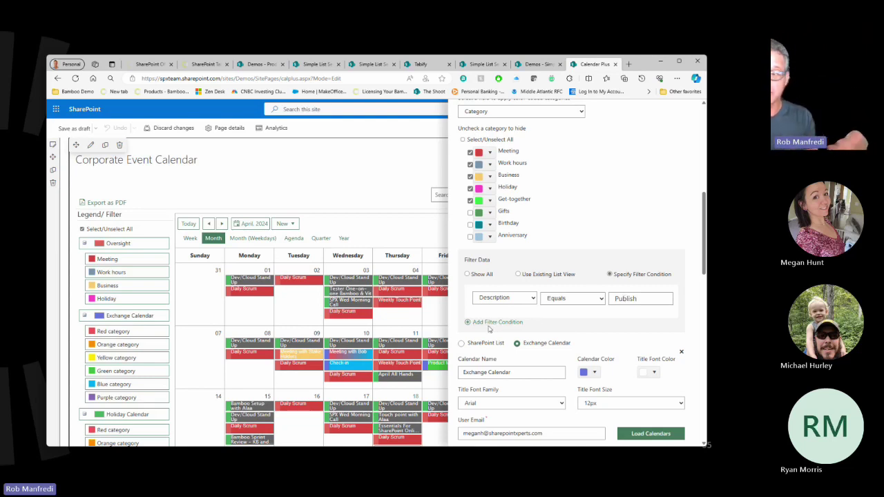
click(466, 274)
scroll(554, 221, down, 5)
scroll(554, 221, down, 12)
scroll(554, 221, down, 2)
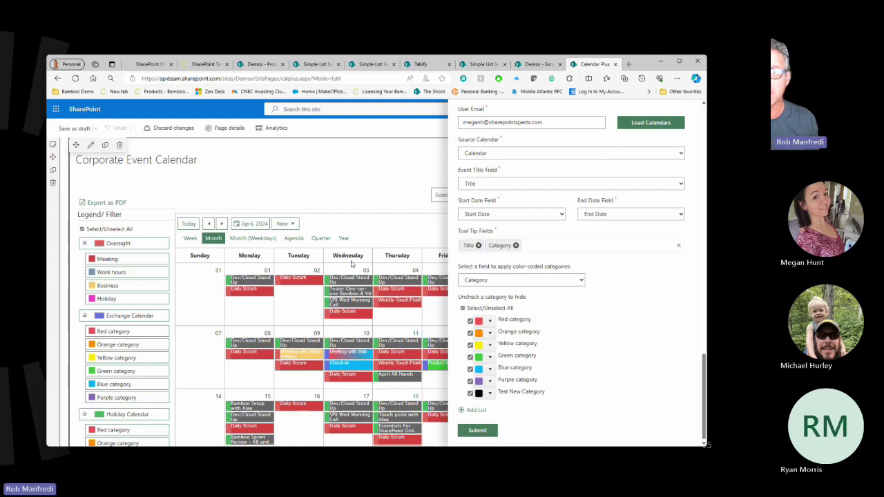
scroll(536, 278, up, 15)
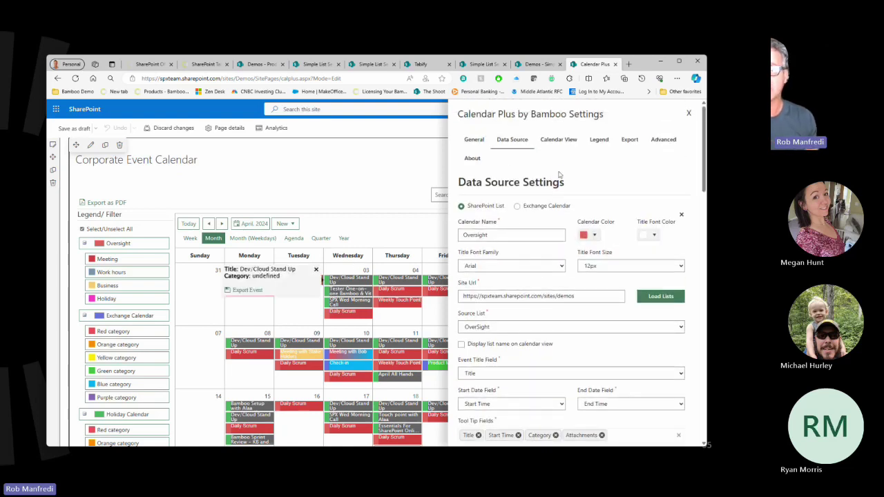
Set Month (Weekdays) as the default view, add 3 Months and remove Quarter.
click(566, 140)
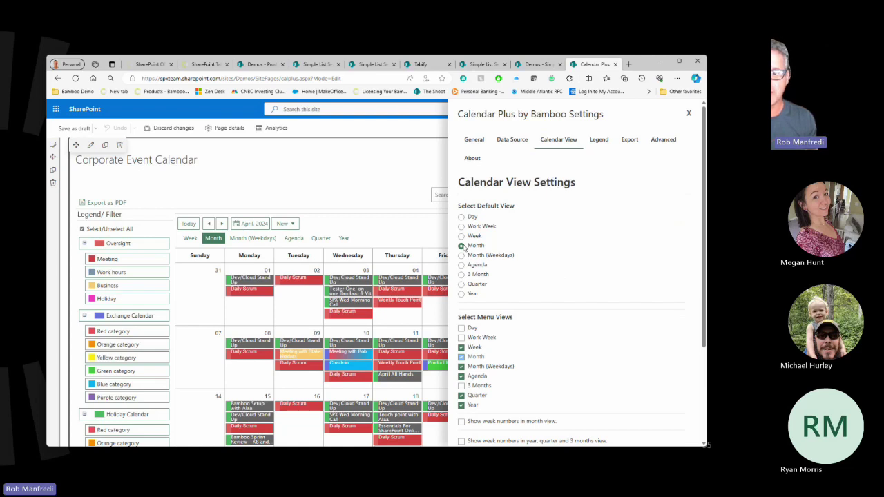
click(461, 255)
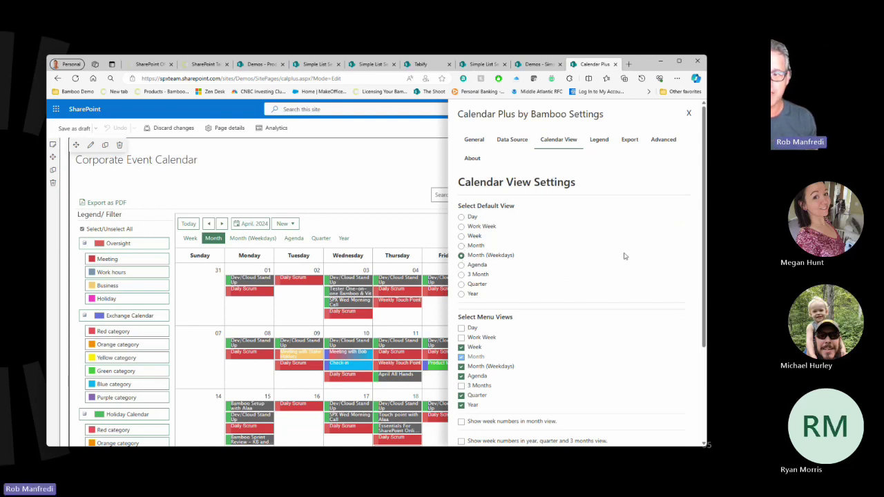
scroll(582, 280, down, 3)
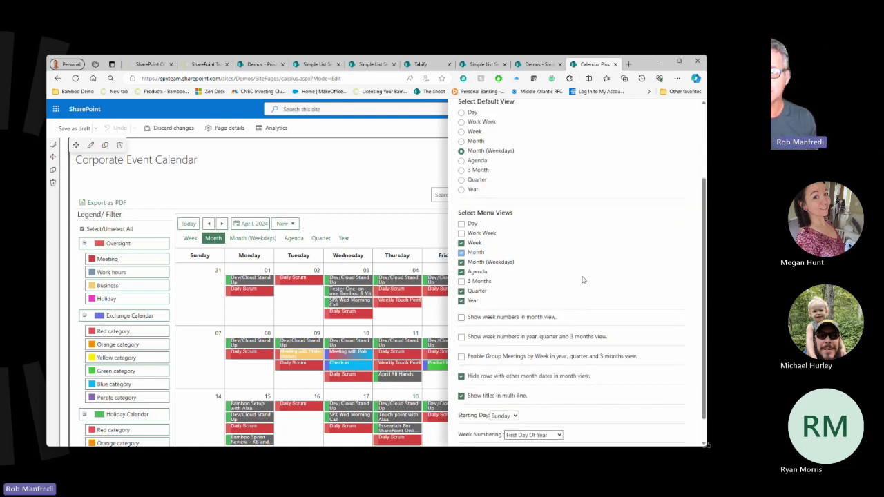
click(462, 281)
click(461, 291)
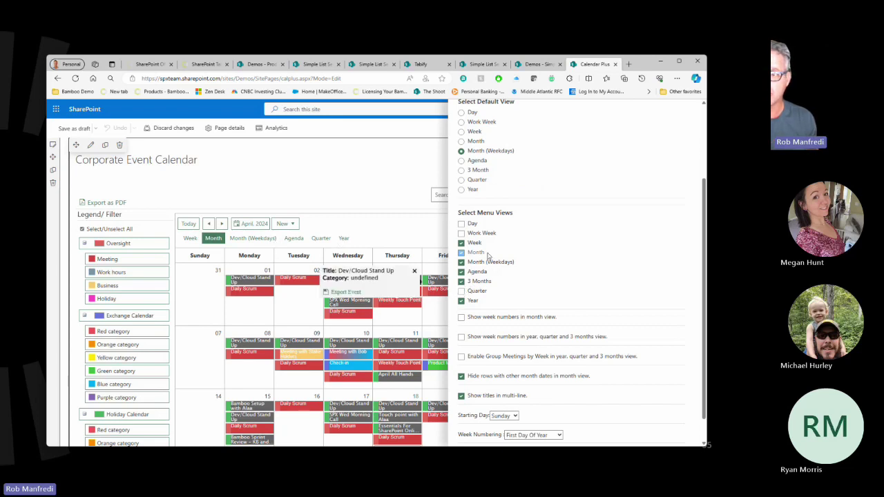
drag(464, 234, 497, 233)
Enable week numbers in month view and in year, quarter and 3 months views.
scroll(469, 293, down, 1)
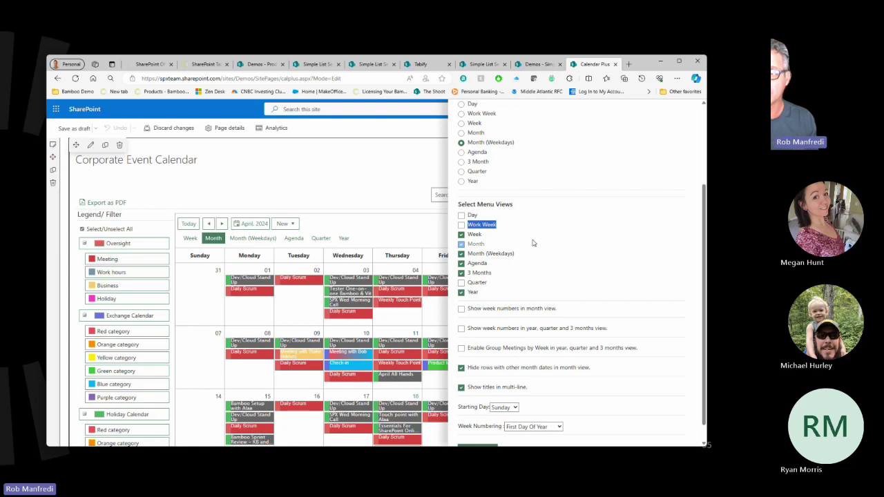
click(462, 289)
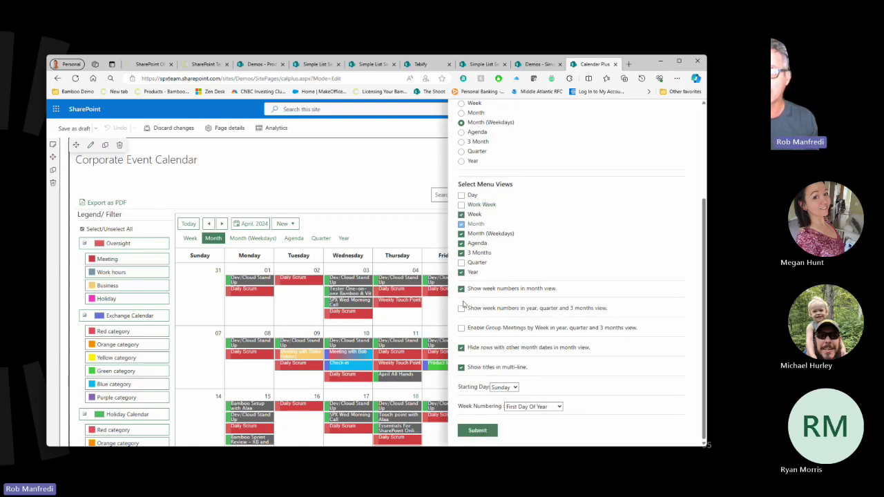
click(461, 309)
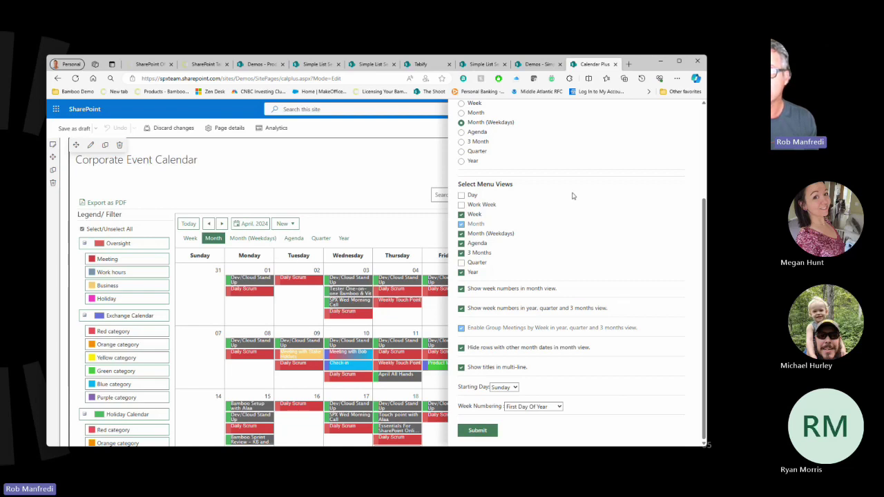
scroll(580, 196, up, 3)
scroll(580, 197, down, 3)
scroll(584, 190, up, 3)
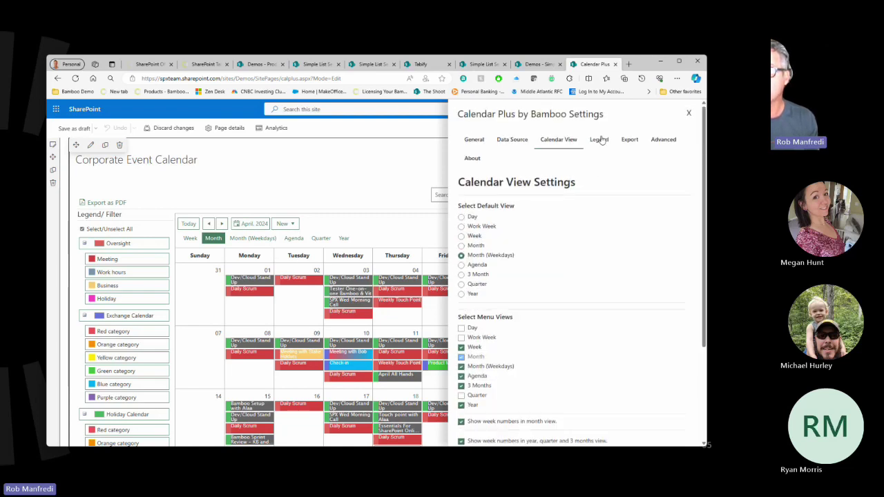
Position the legend on the right of the calendar and submit the settings.
click(599, 141)
click(544, 248)
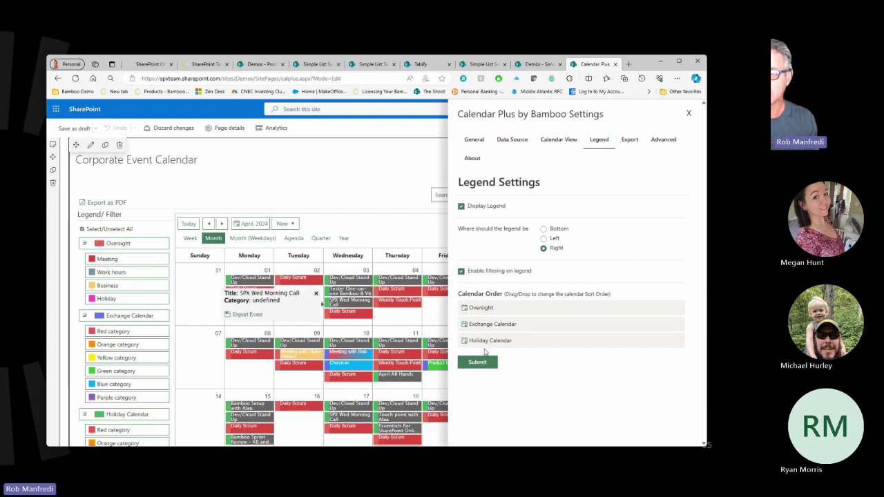
click(479, 364)
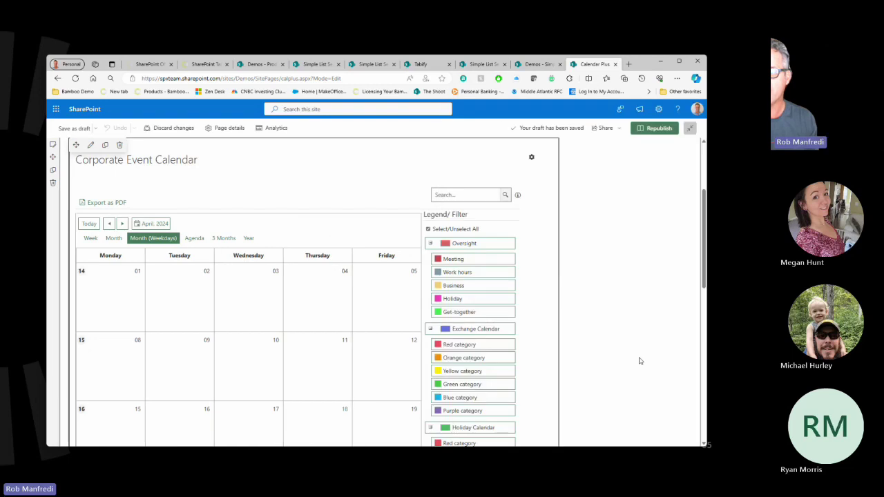
Republish the page and check the live April 2024 weekday calendar with week numbers and legend.
click(654, 129)
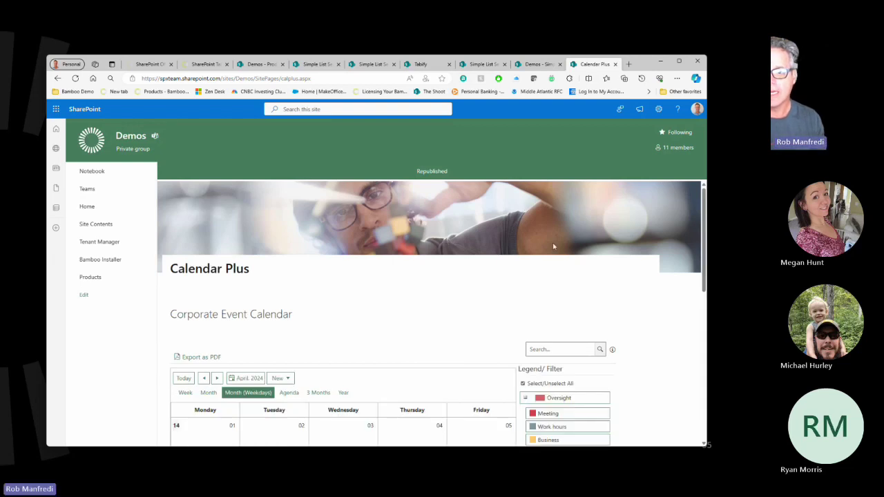
scroll(554, 247, down, 2)
scroll(620, 254, down, 2)
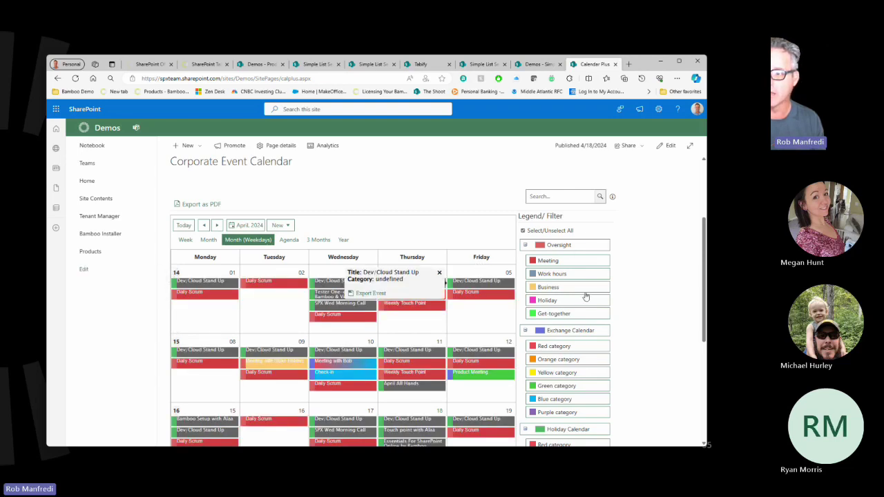
scroll(659, 312, down, 3)
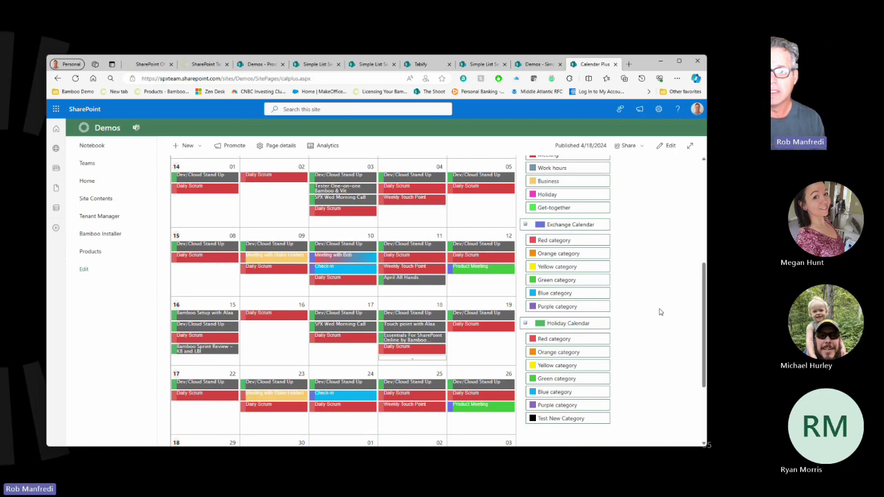
scroll(660, 312, up, 3)
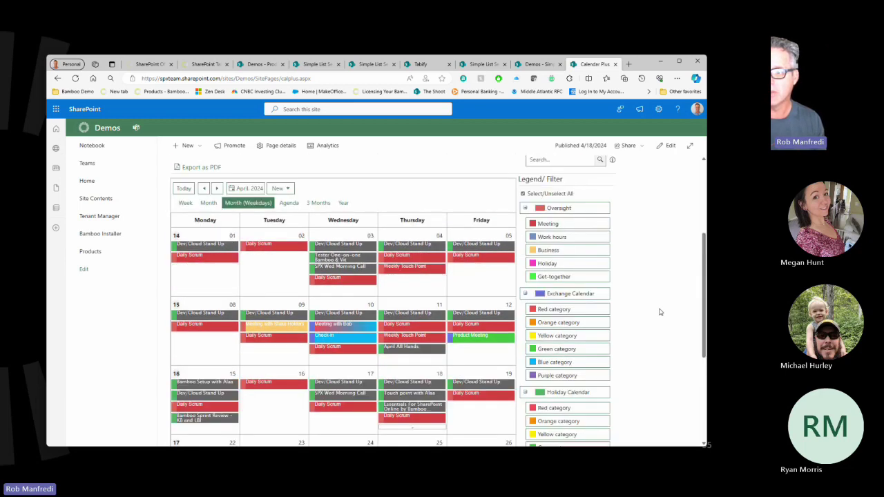
scroll(659, 312, up, 2)
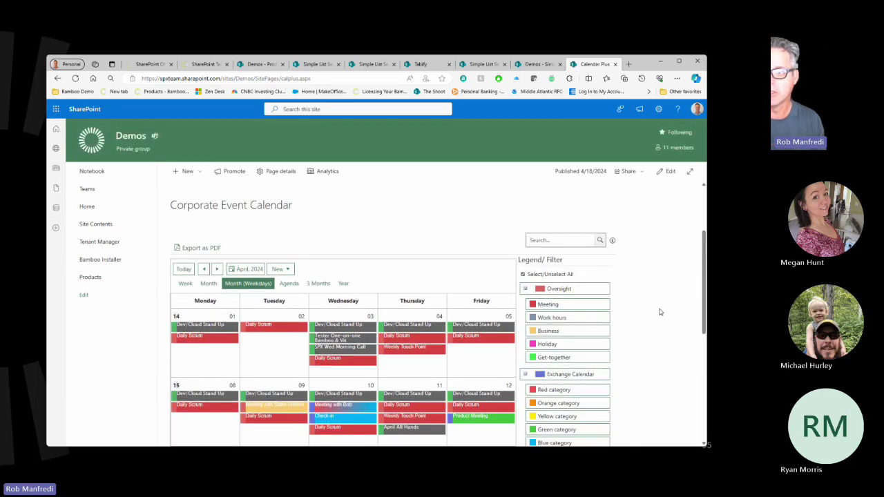